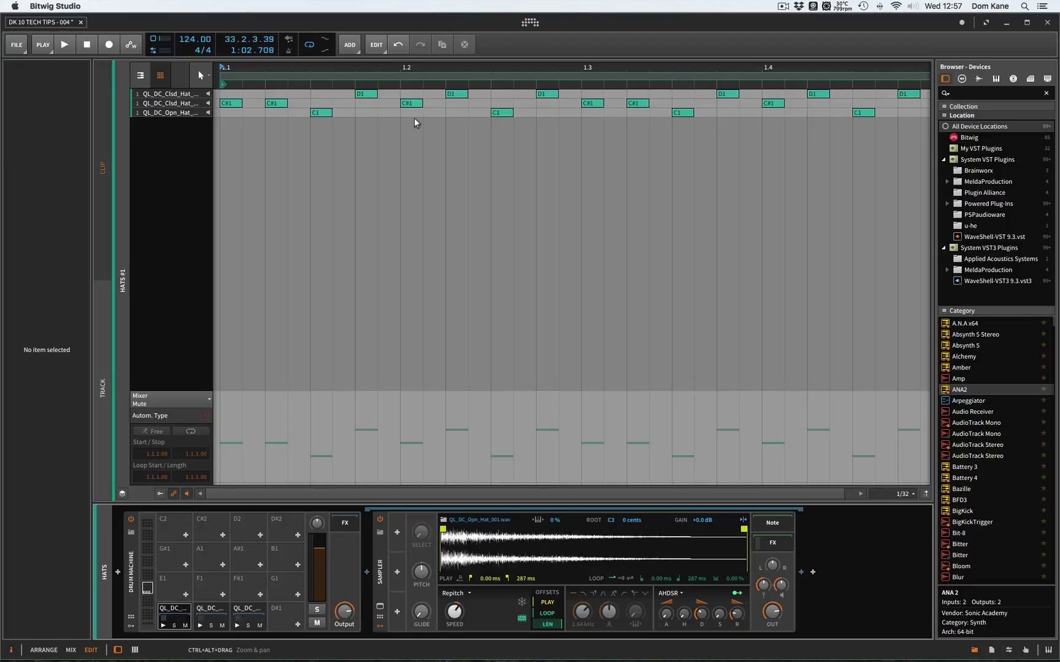
- Play the hats pattern briefly and audition the two closed hat samples and the open hat sample individually
key("space")
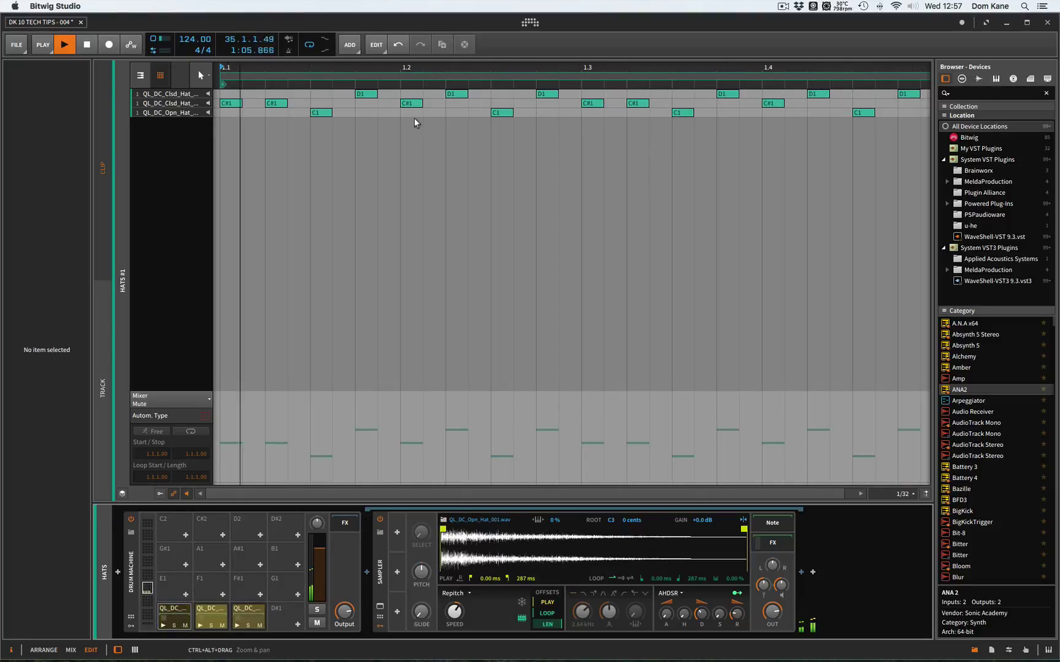
key("space")
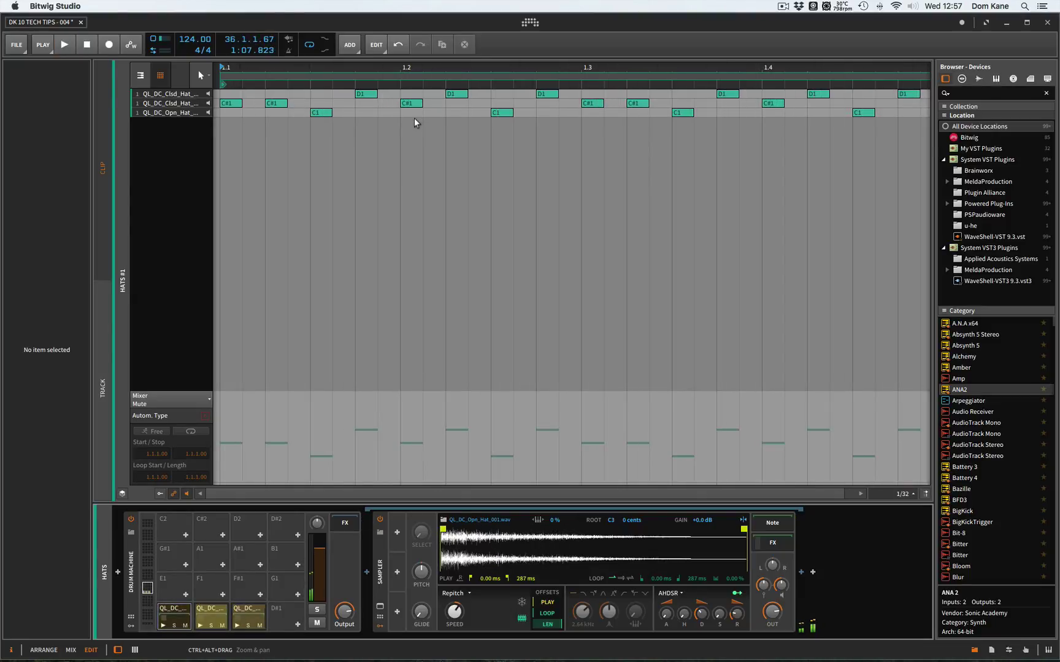
left_click(208, 95)
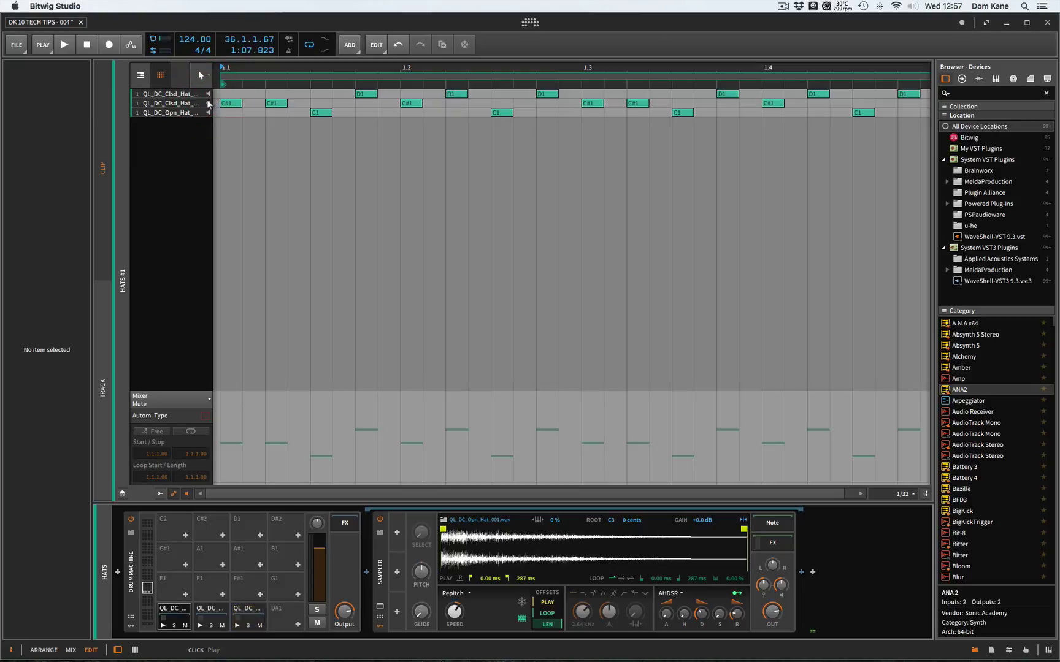
left_click(207, 104)
left_click(208, 113)
left_click(208, 94)
left_click(208, 103)
left_click(208, 94)
left_click(208, 103)
left_click(208, 96)
left_click(208, 103)
left_click(209, 113)
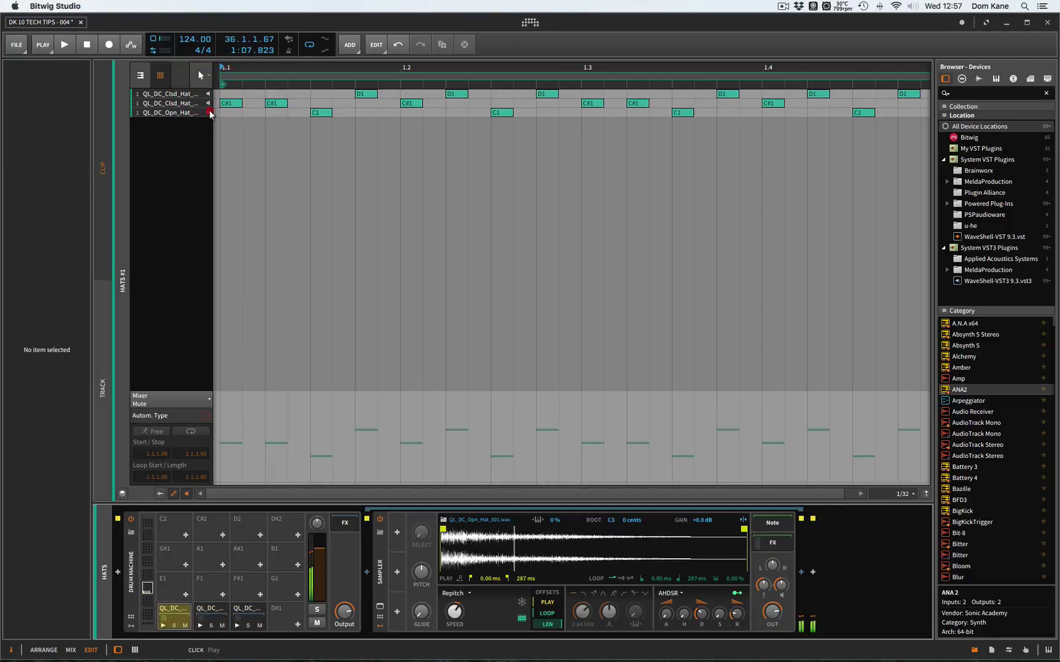
left_click(209, 113)
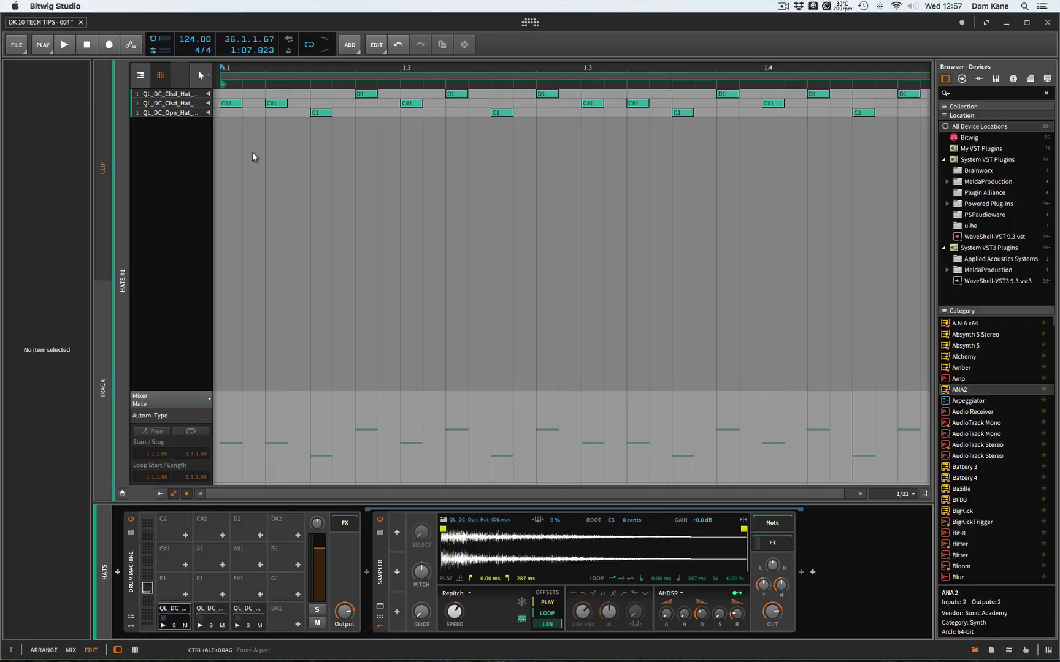
- Solo the open hat pad in the Drum Machine and play the pattern to hear it alone
left_click(174, 625)
key("space")
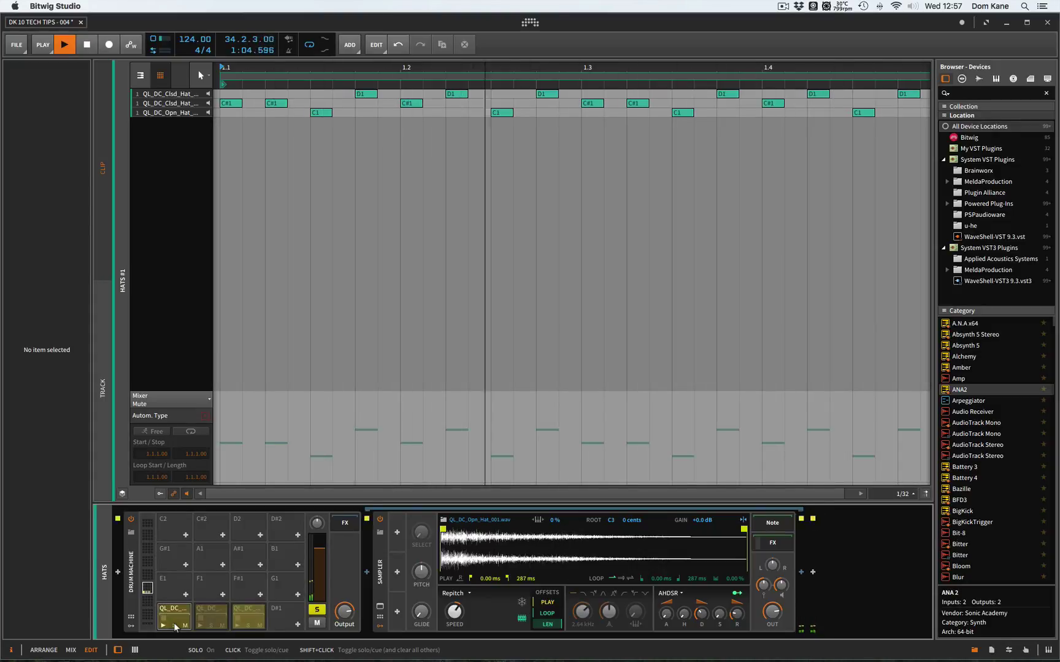
key("space")
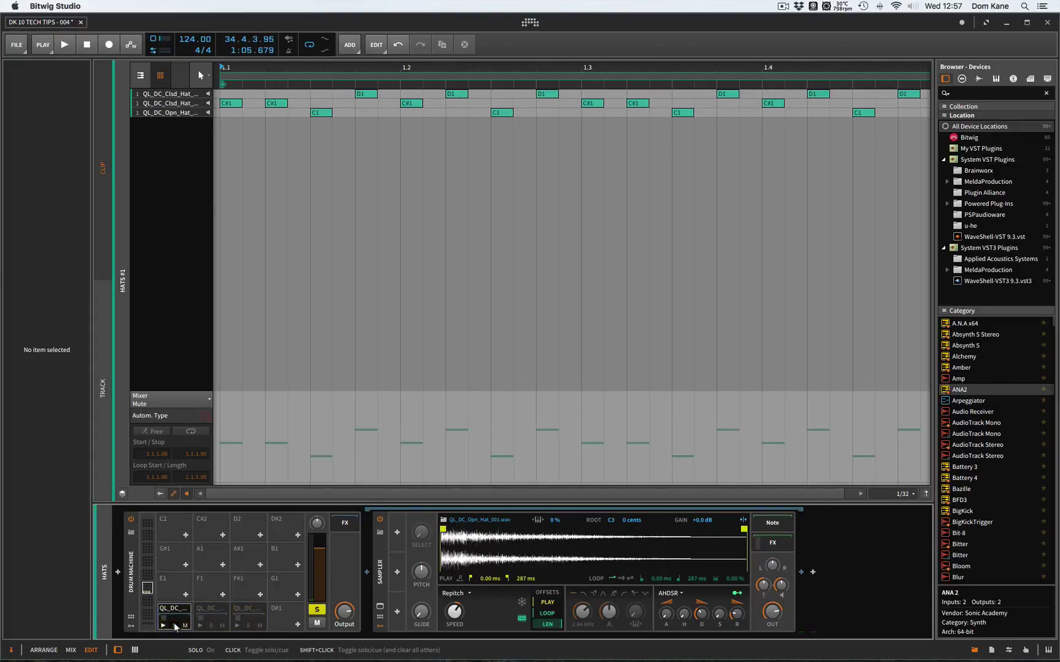
- Add a Classic LFO modulator to the open hat's Sampler
left_click(397, 534)
type("lfo")
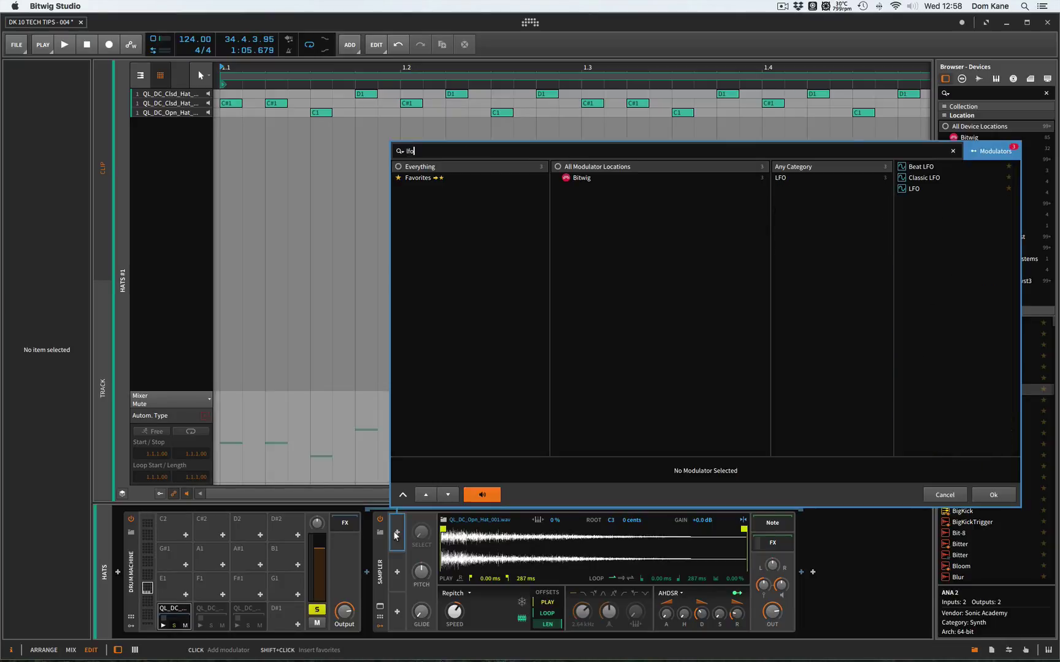
double_click(921, 178)
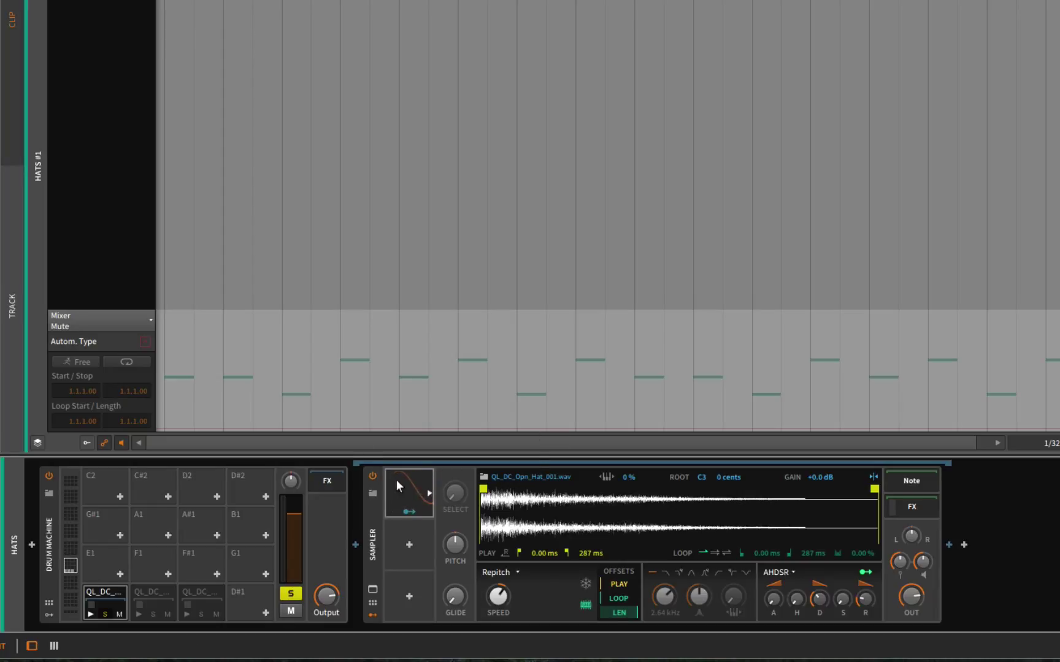
- Sync the Classic LFO to beats at a 4/1 rate and set its shape to Ramp Up
left_click(428, 494)
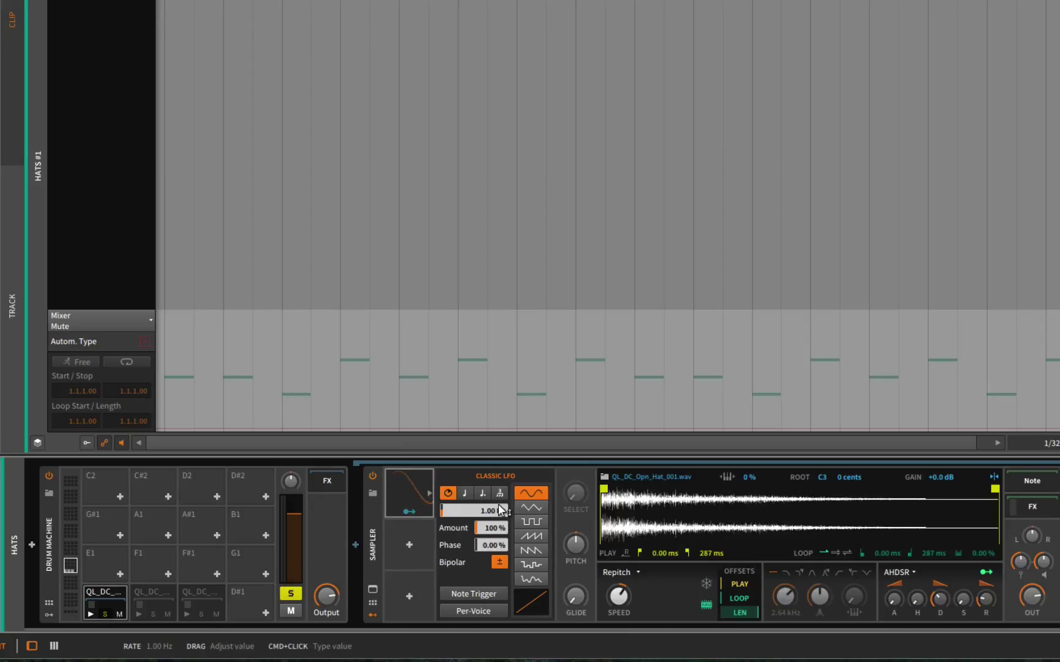
left_click(467, 494)
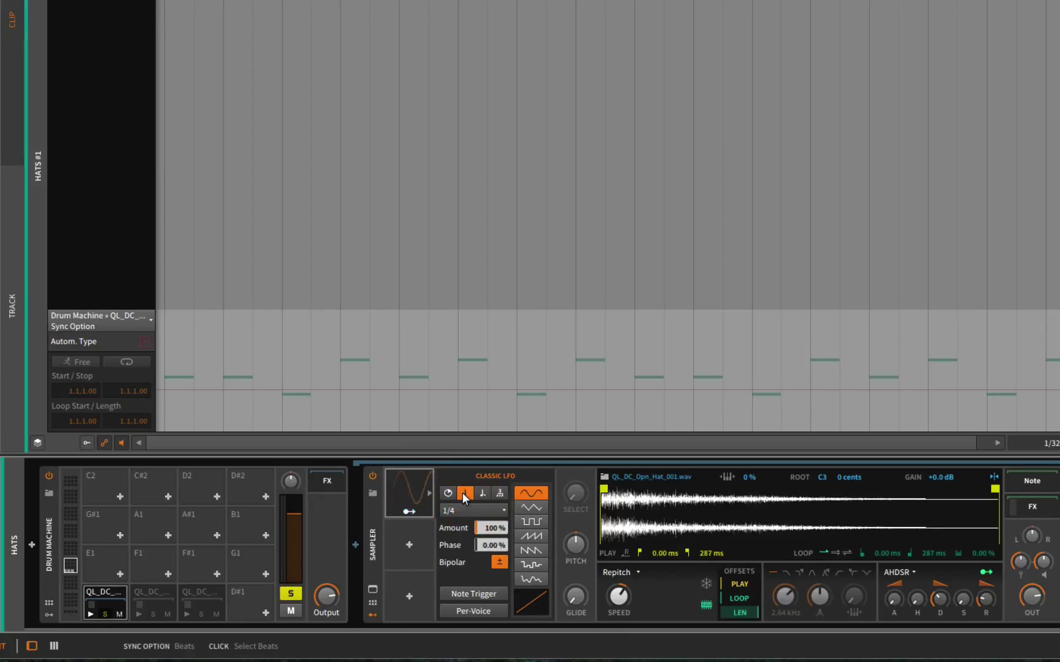
left_click(474, 509)
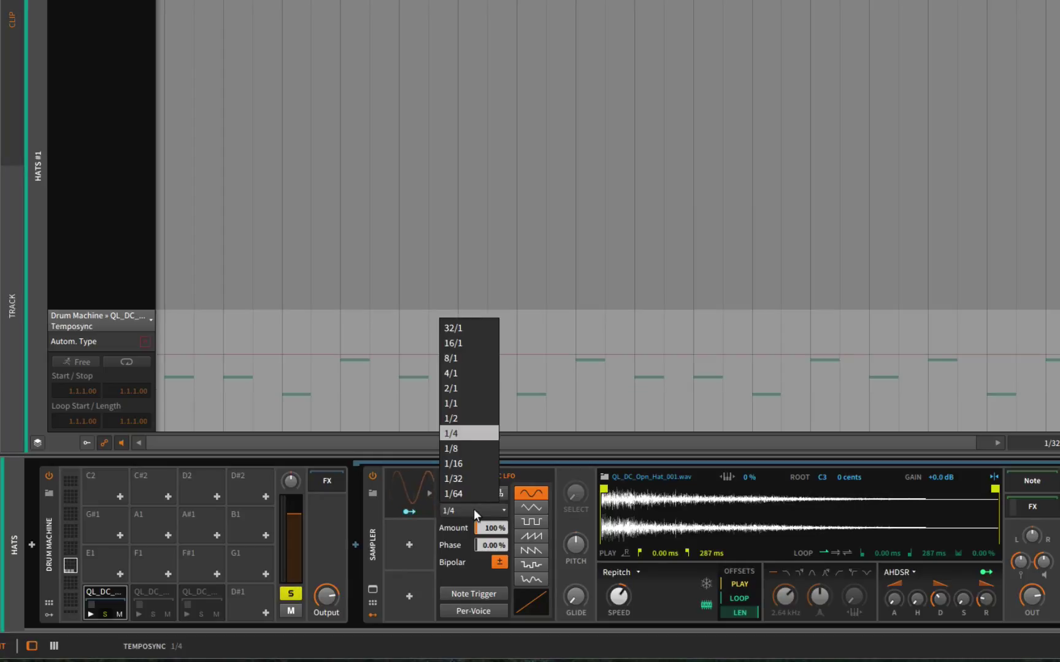
left_click(461, 371)
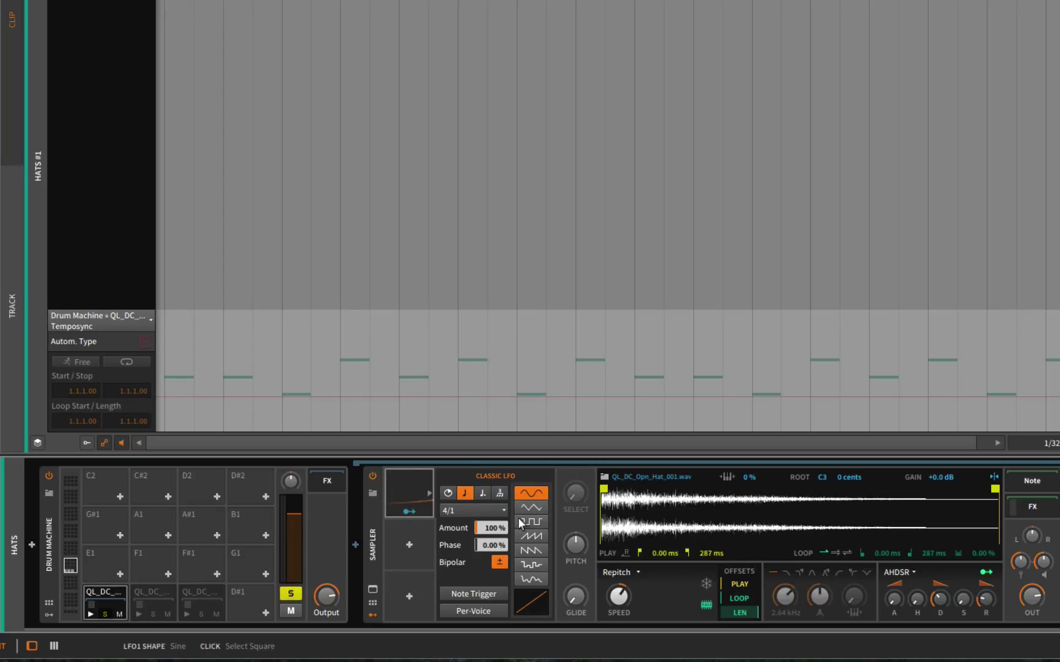
scroll(468, 509, "right", 1)
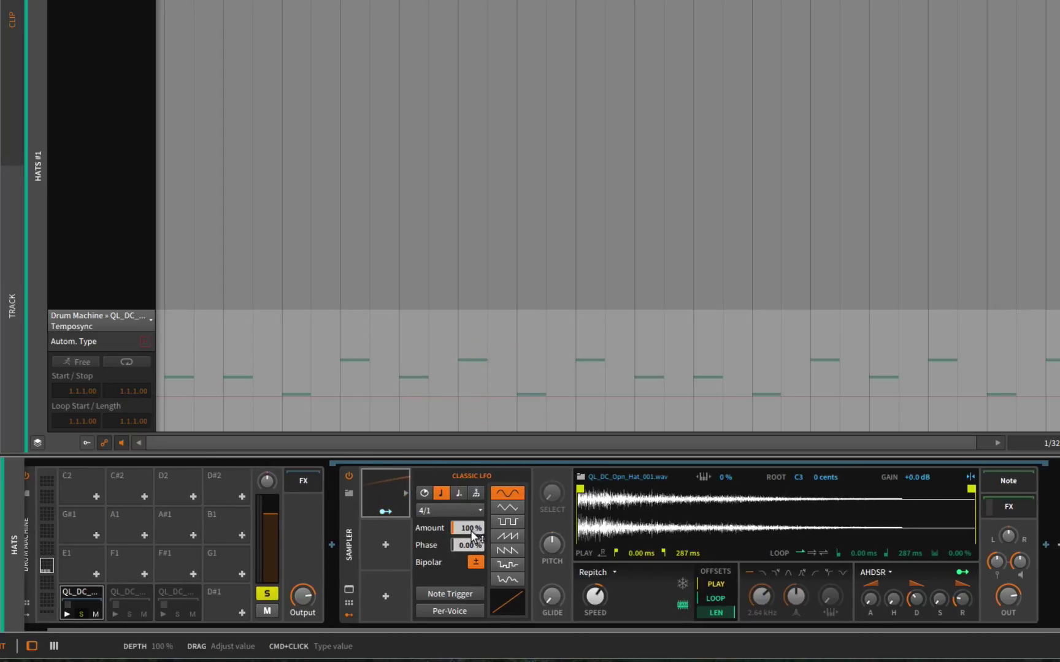
left_click(506, 550)
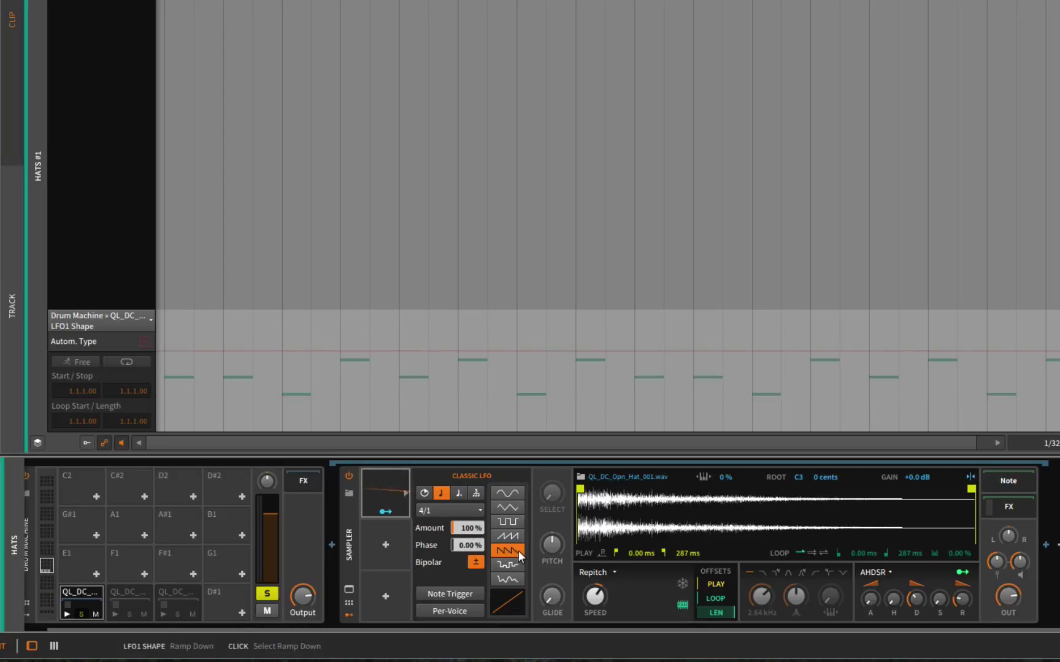
left_click(507, 537)
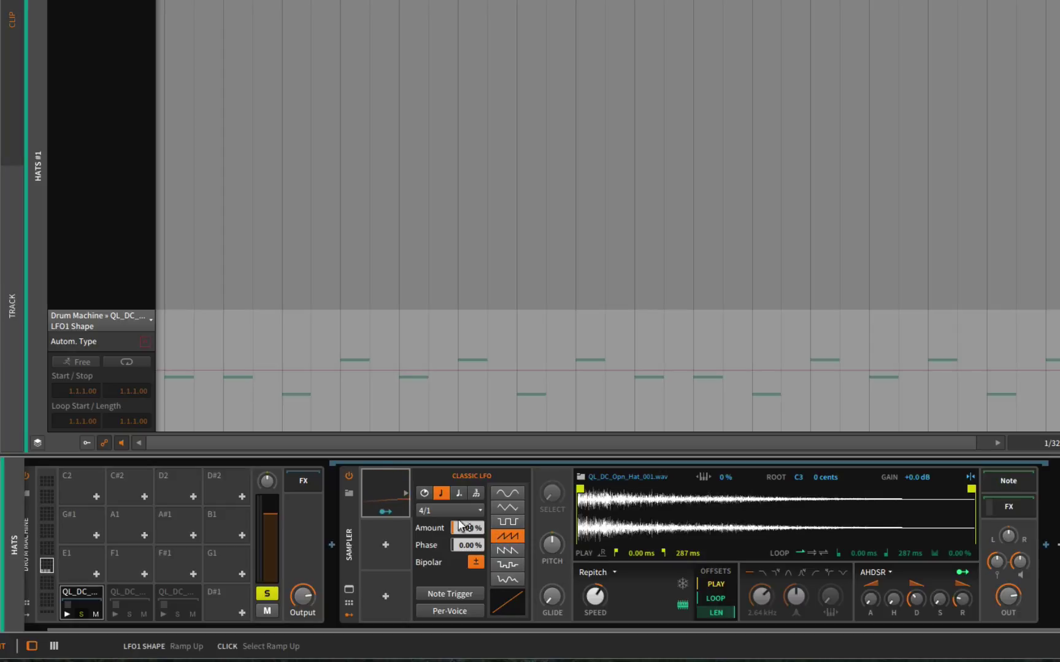
left_click(384, 514)
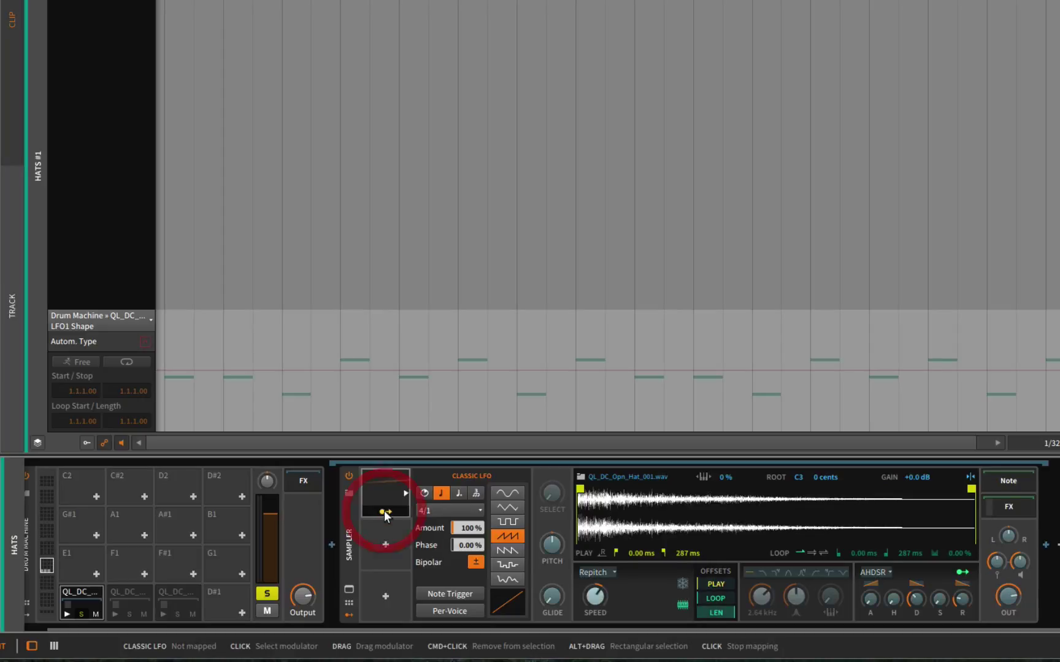
left_click(944, 605)
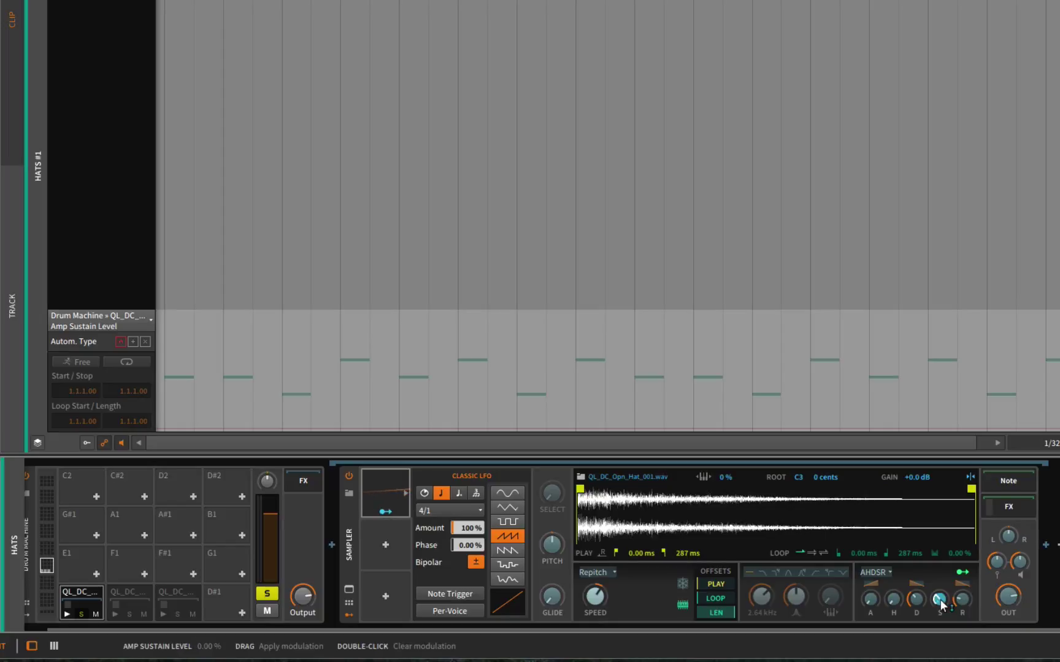
left_click(962, 600)
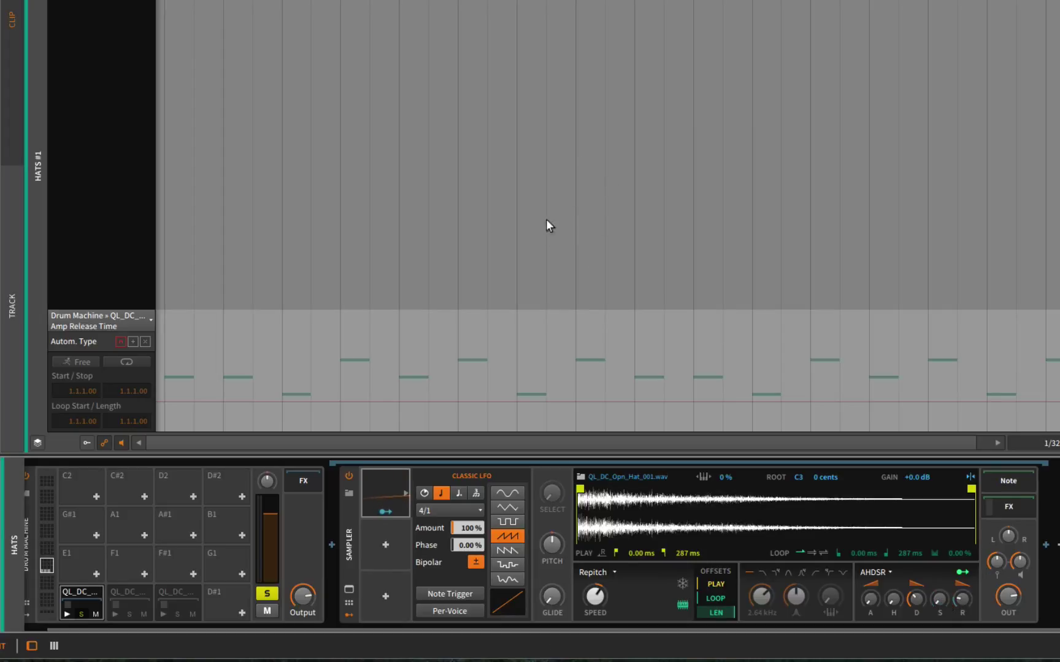
key("space")
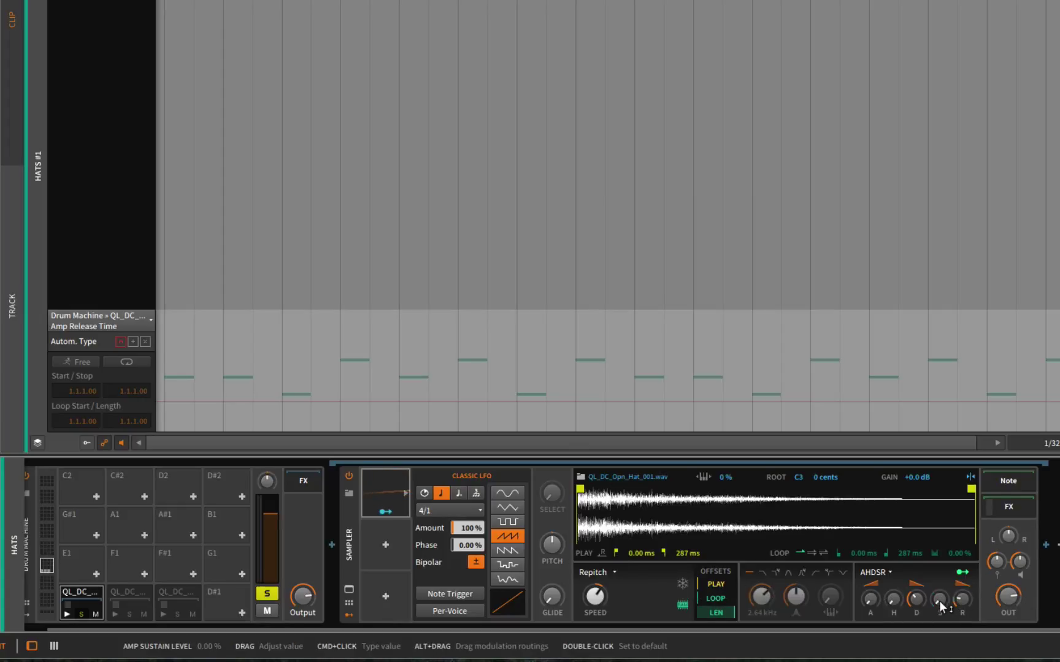
- Map the Classic LFO to the Sampler's Amp Sustain Level by 0.685 and Amp Release Time by 2.100
left_click(382, 510)
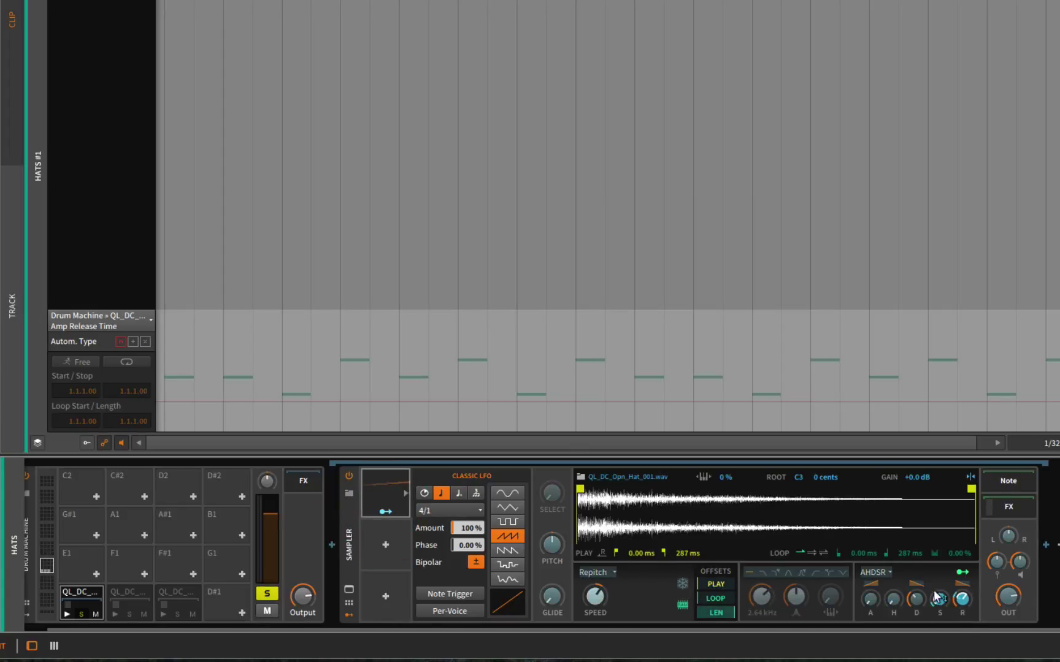
left_click_drag(939, 598, 939, 590)
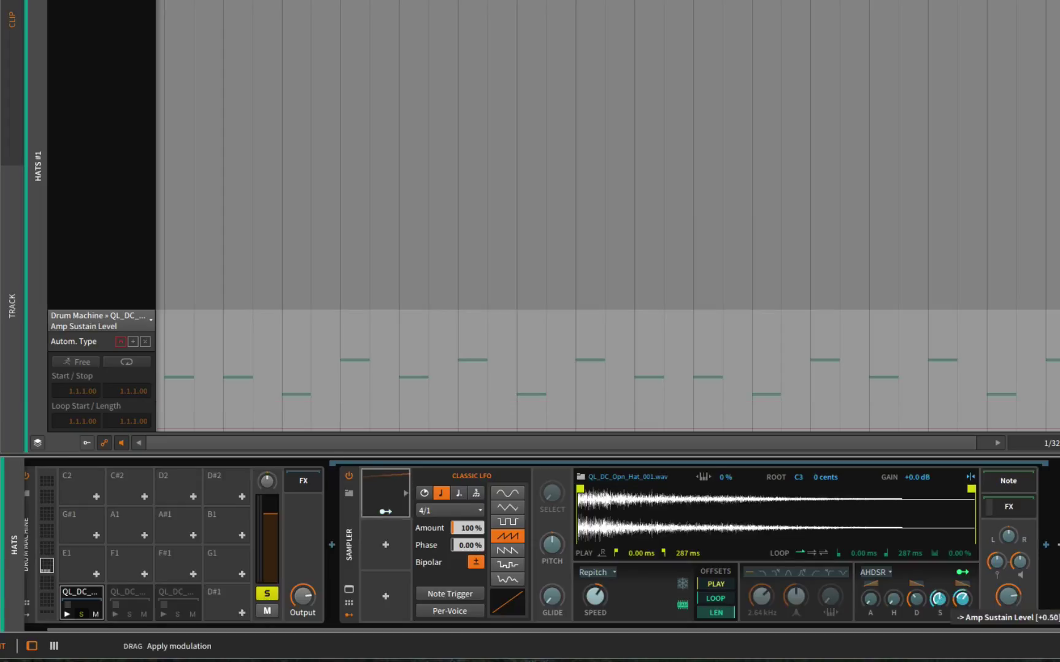
left_click(953, 602)
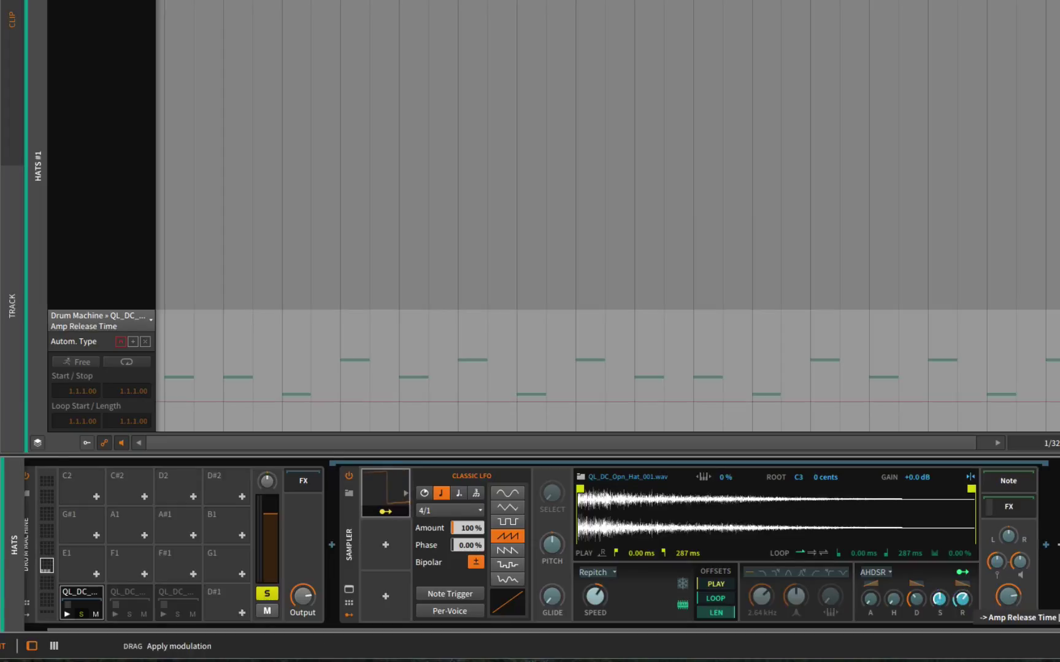
left_click(950, 601)
left_click(950, 602)
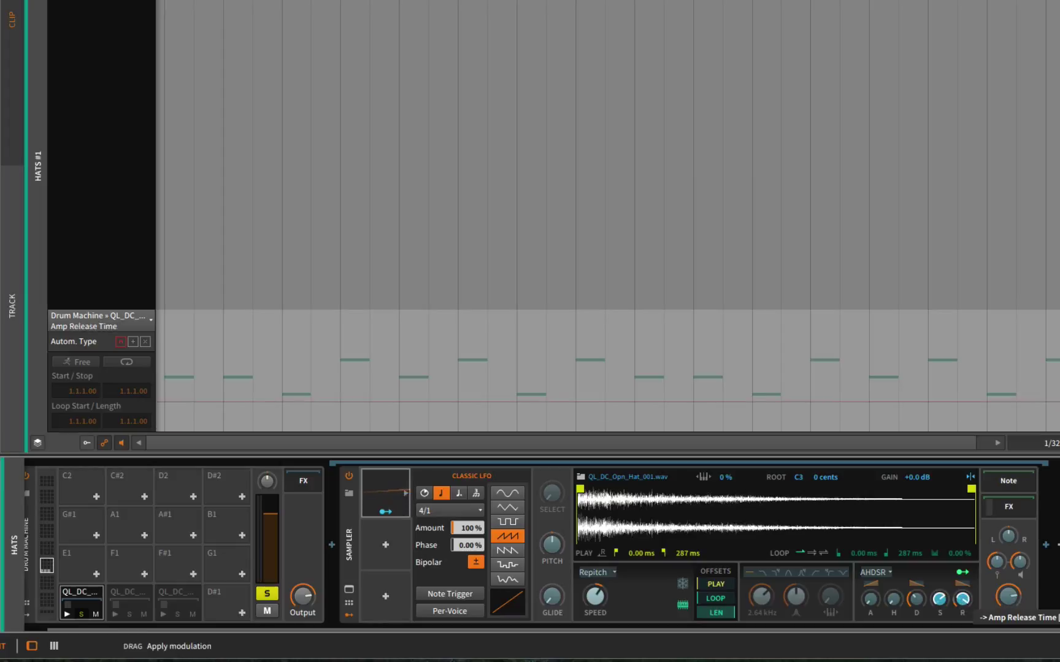
left_click(378, 512)
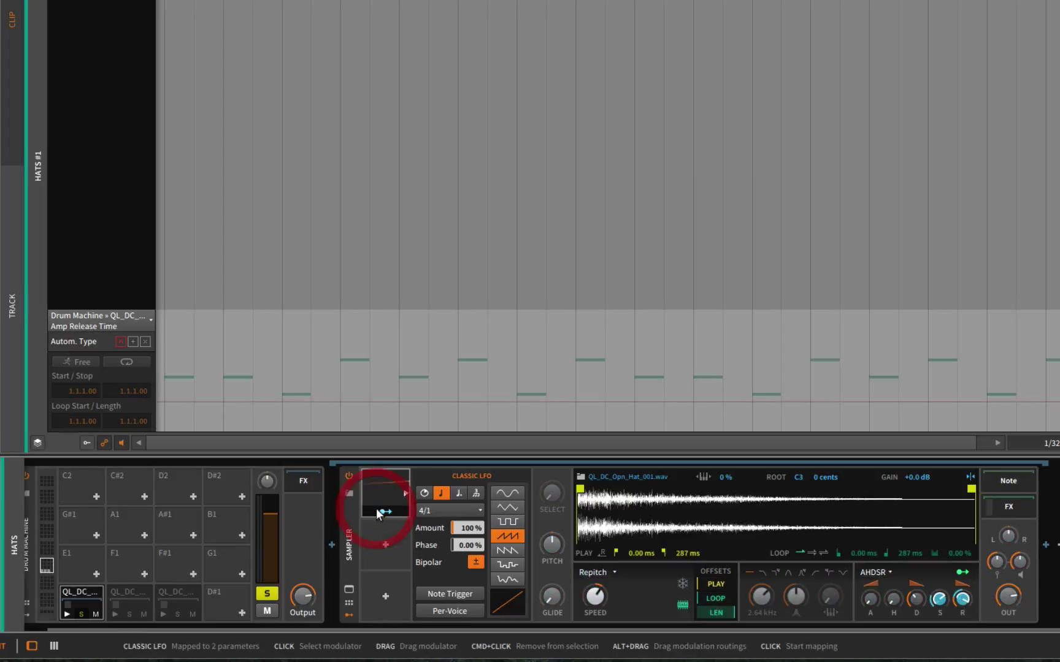
left_click(388, 512)
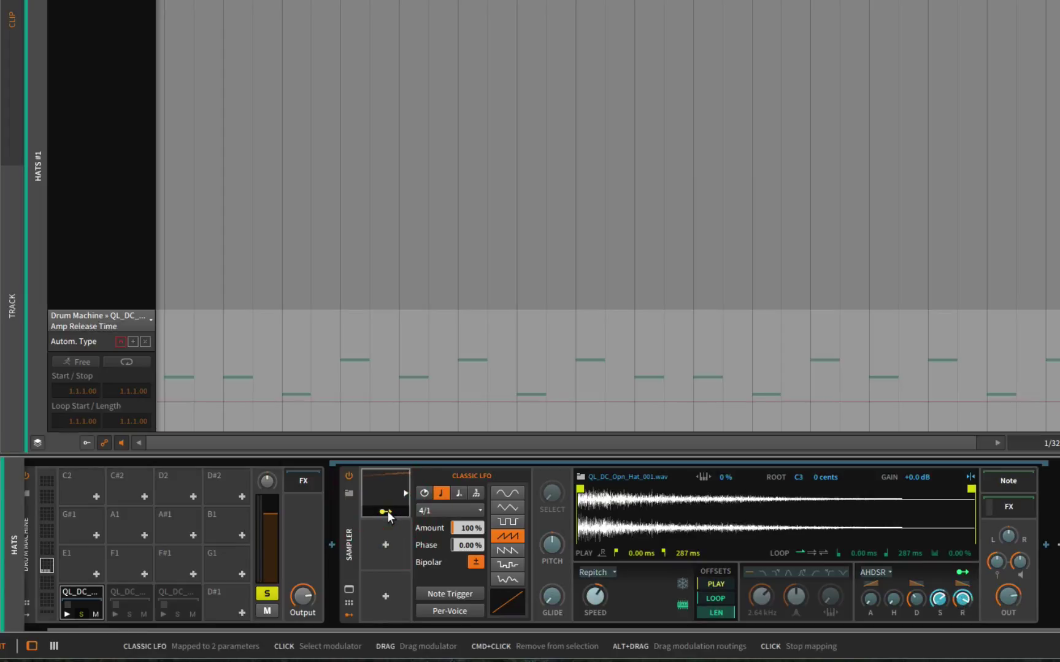
left_click(384, 512)
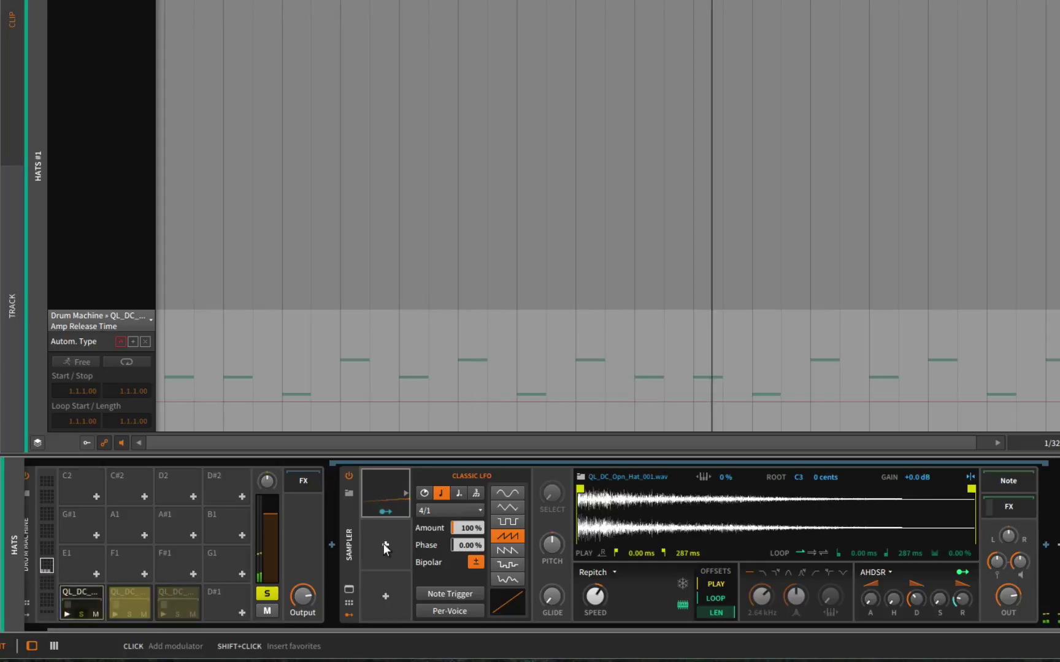
- Clear the open hat pad's solo and play the hats within the full arrangement
left_click(268, 594)
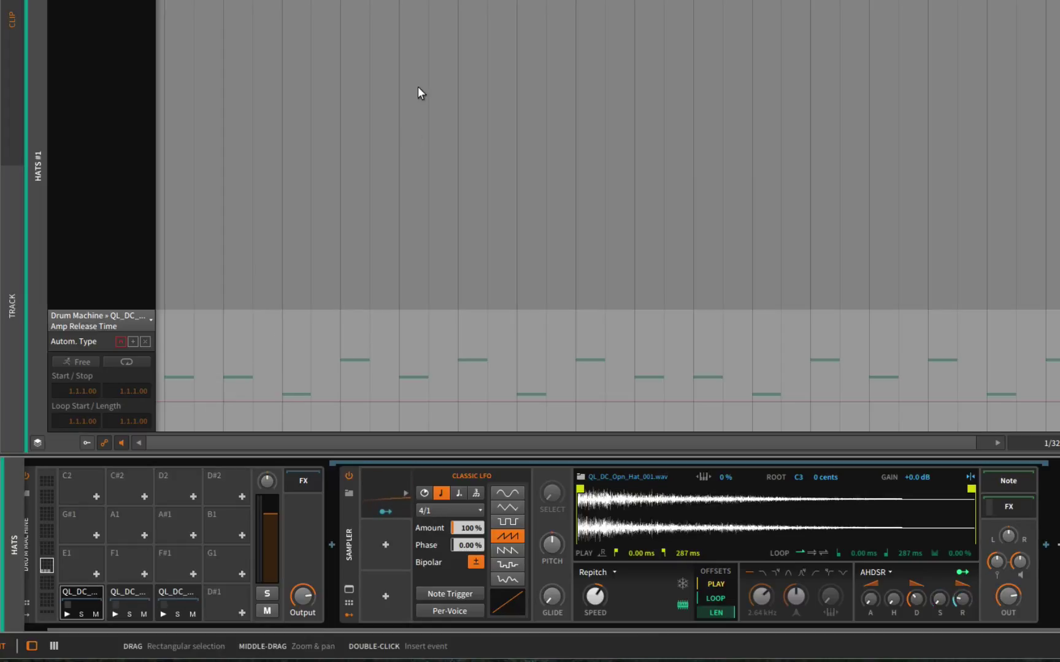
key("alt+1")
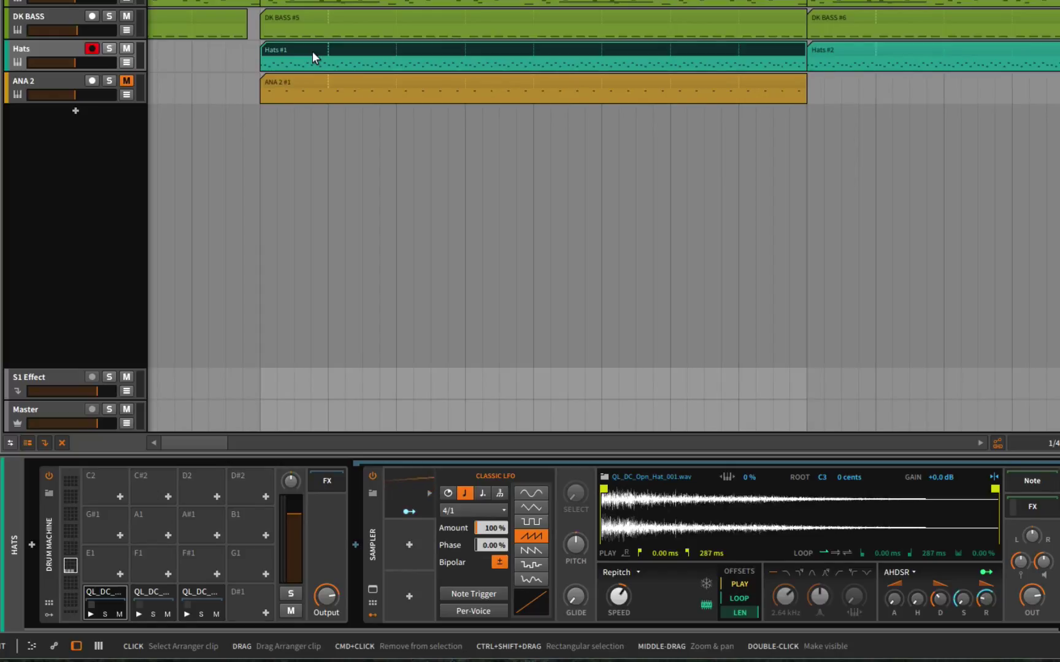
key("space")
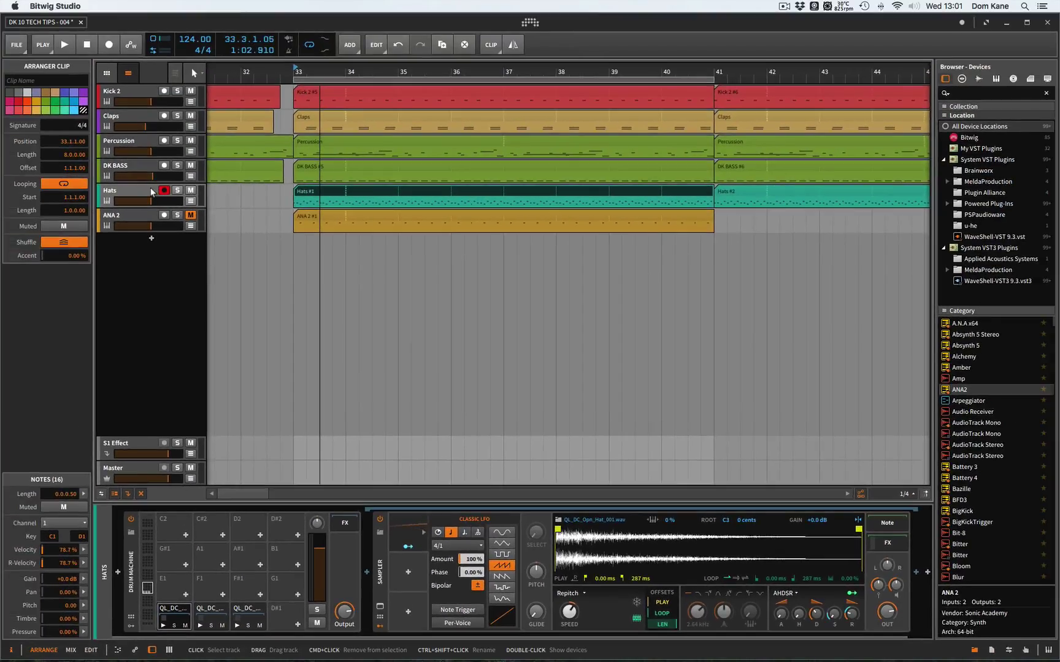
left_click(79, 49)
left_click(191, 190)
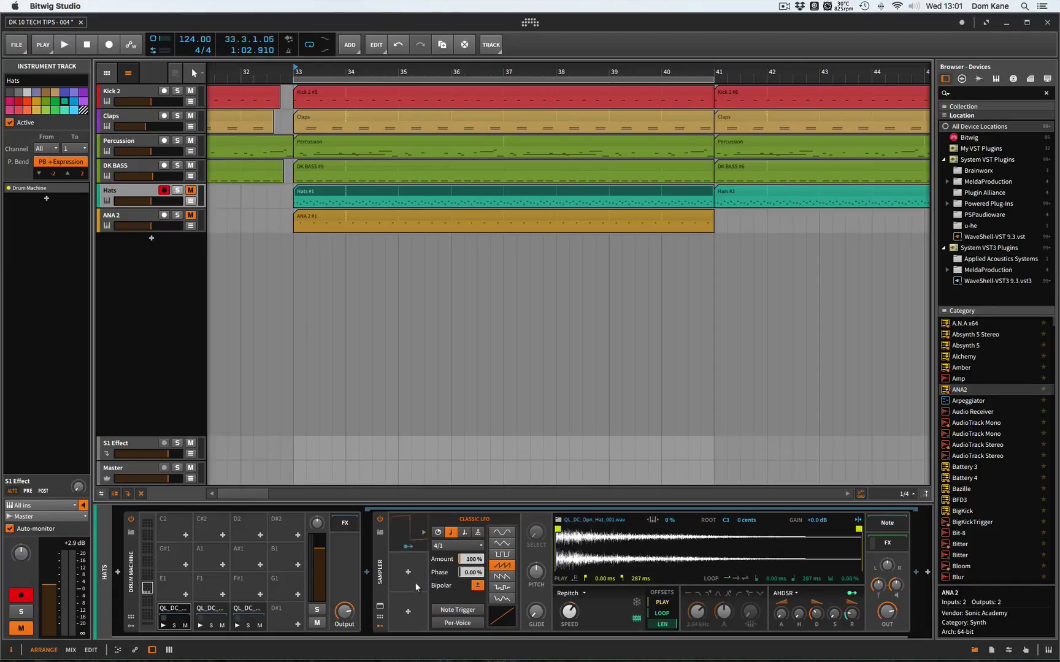
left_click(380, 573)
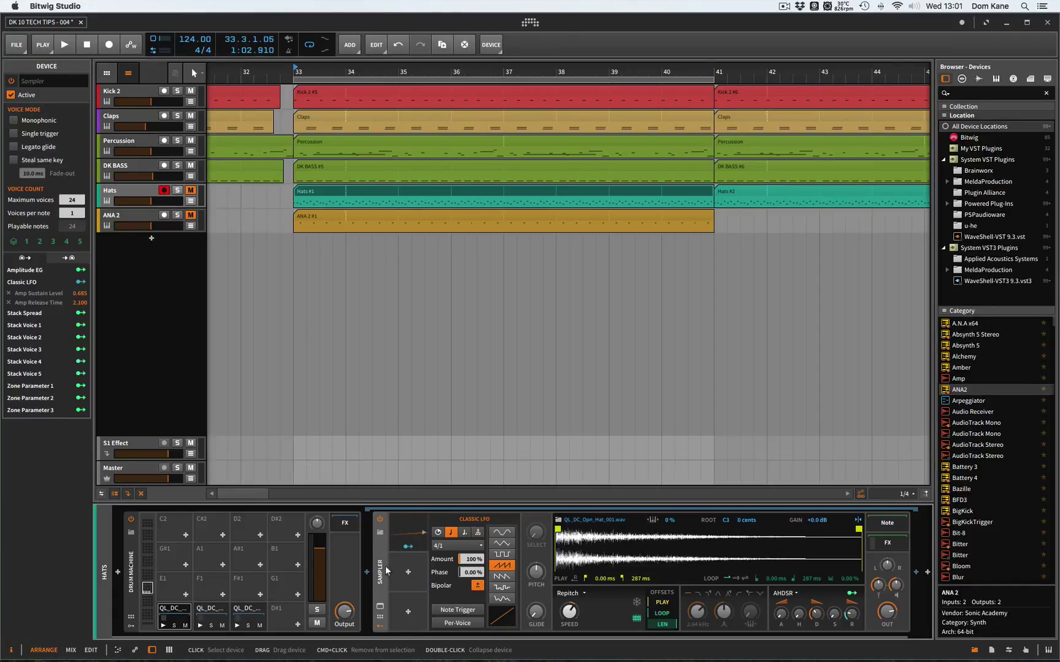
- Open the ANA 2 synth from the ANA 2 track's clip and reset it to the init preset
left_click(318, 221)
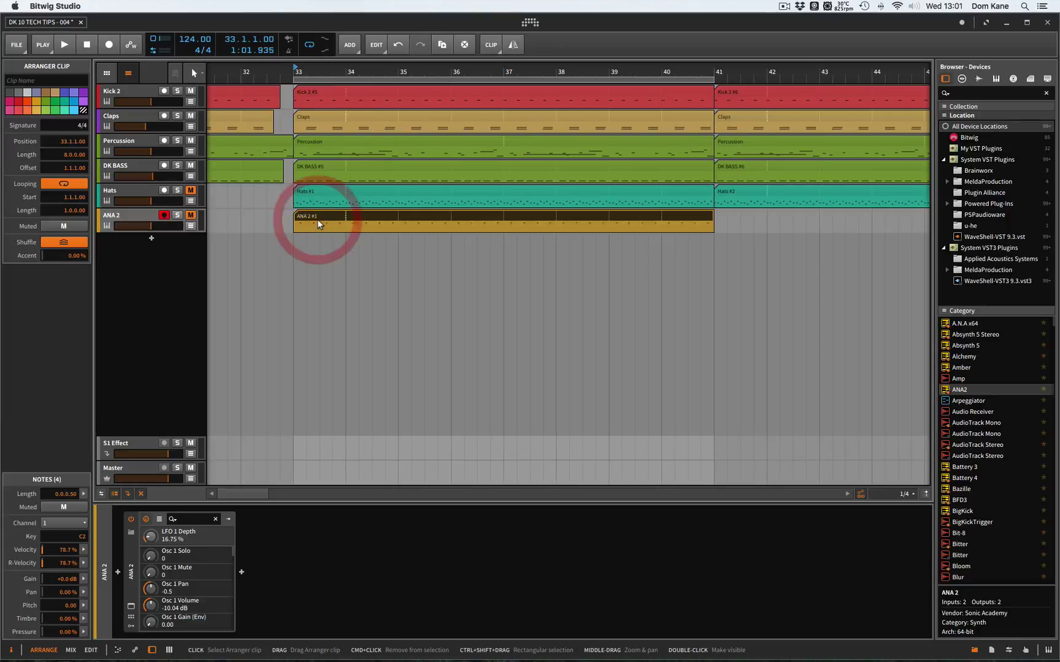
left_click(130, 609)
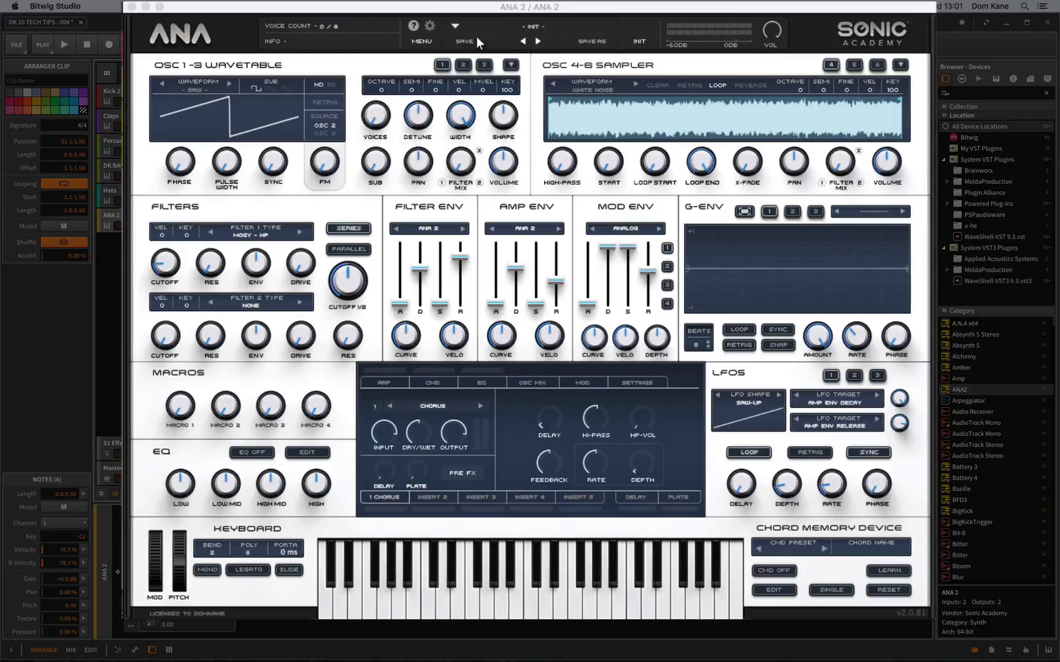
left_click(420, 41)
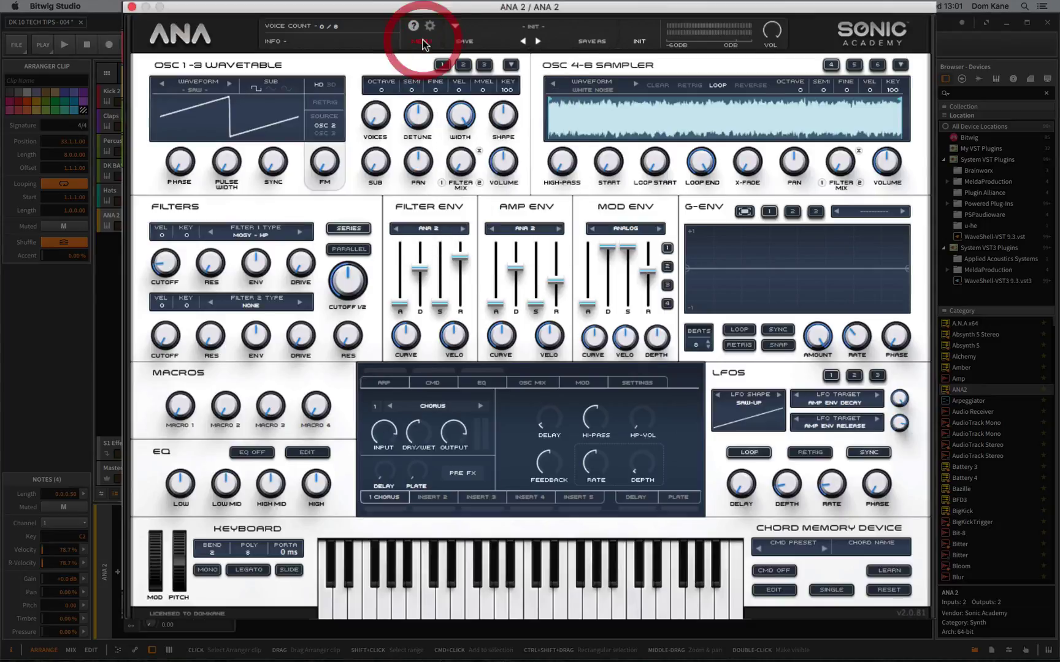
left_click(420, 42)
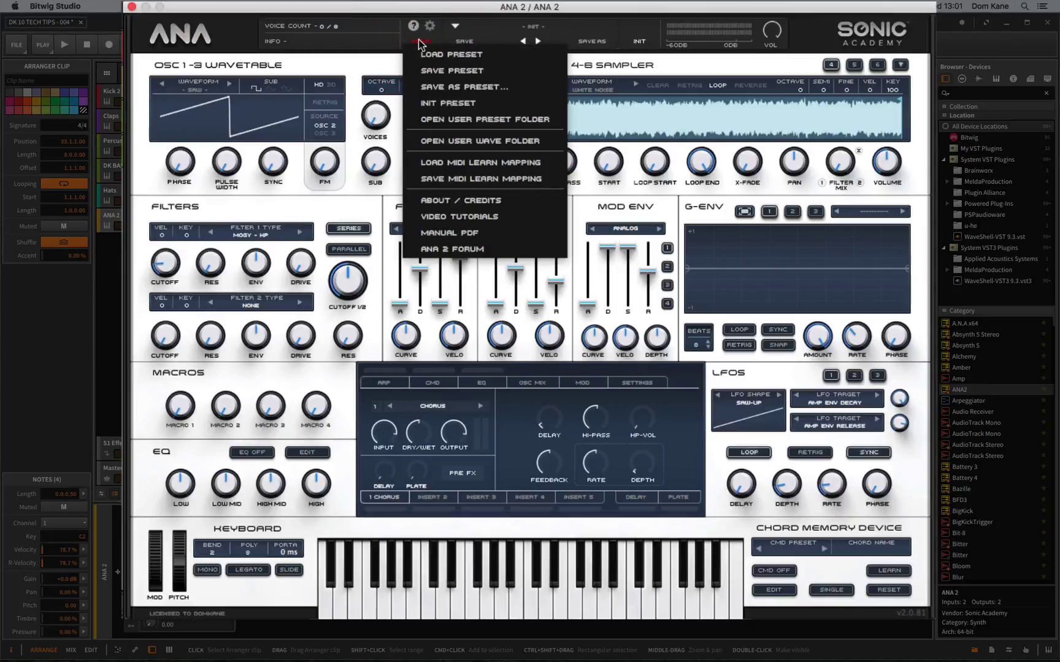
left_click(458, 103)
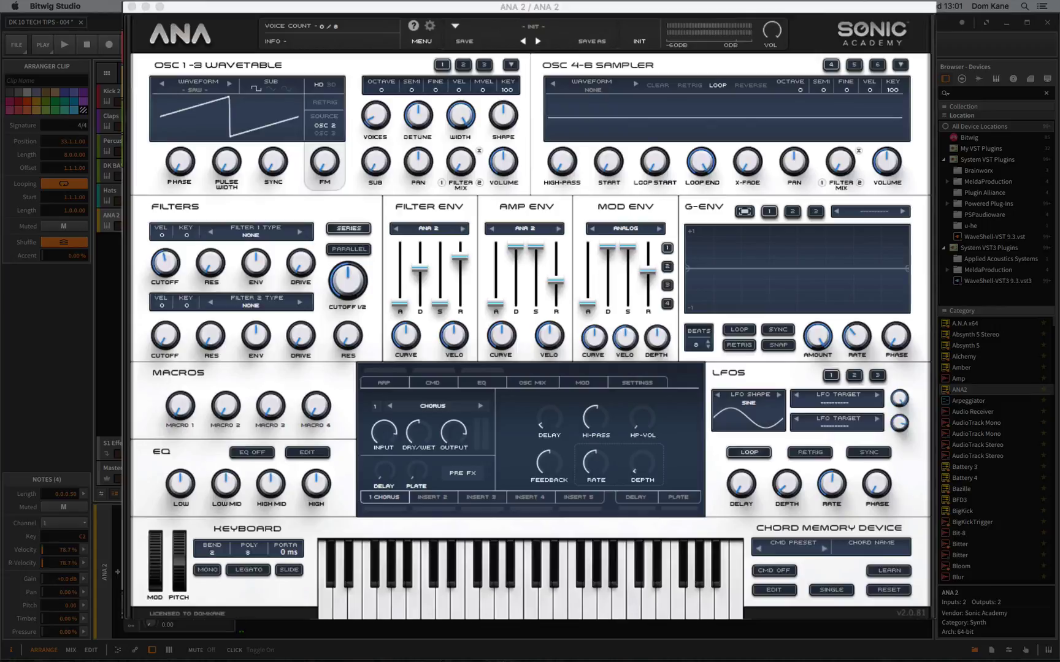
- Load the White Noise sample from the ANA 1 Noise category into Sampler 4
left_click(379, 117)
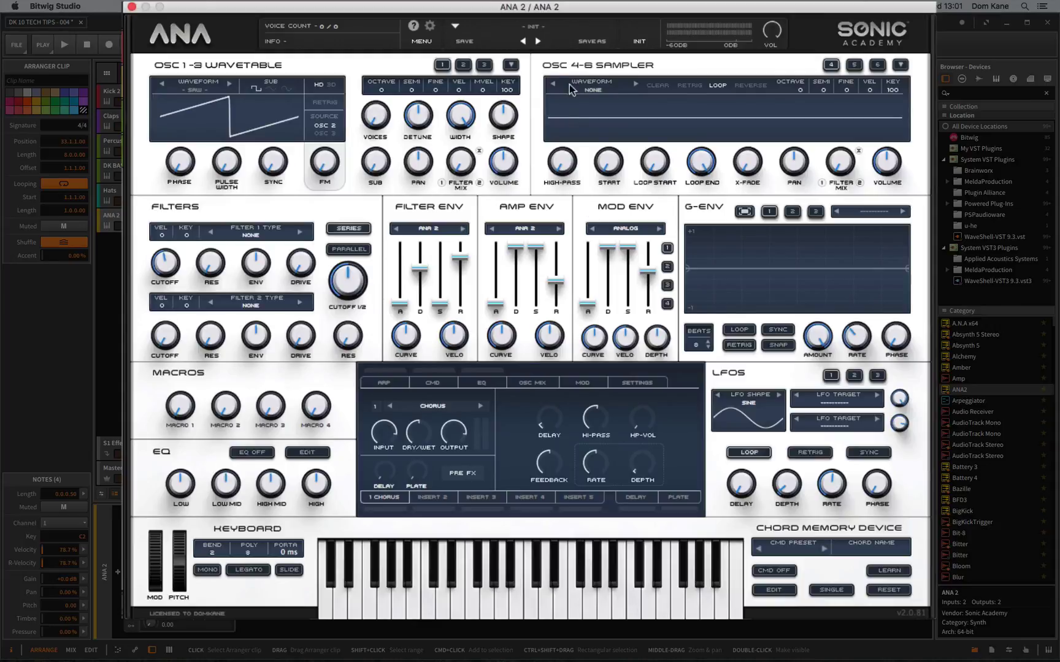
left_click(593, 89)
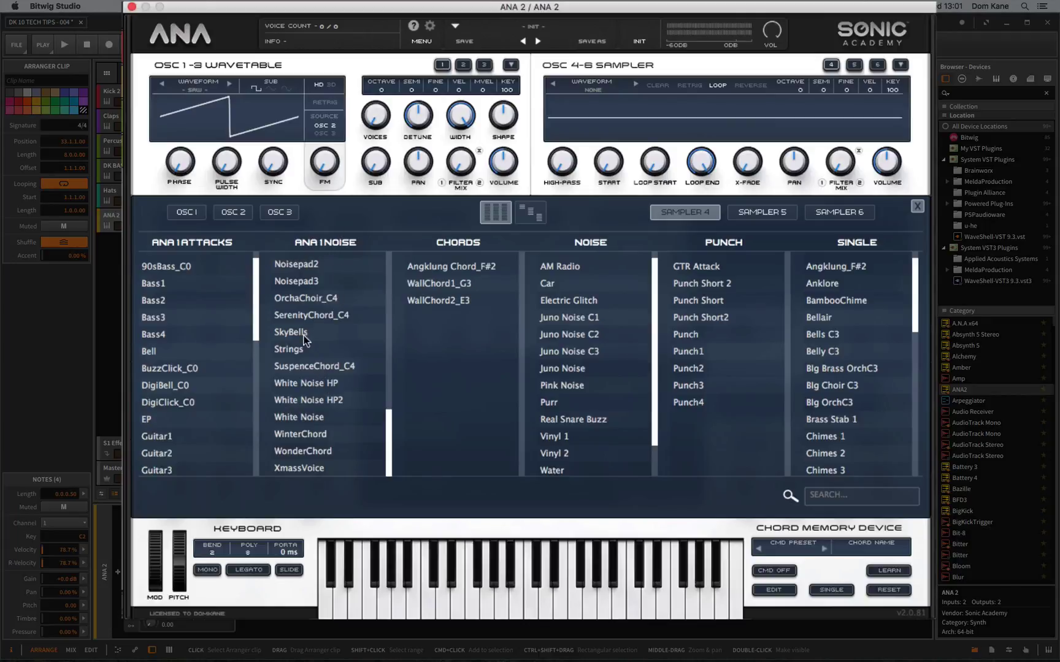
left_click(299, 419)
double_click(314, 419)
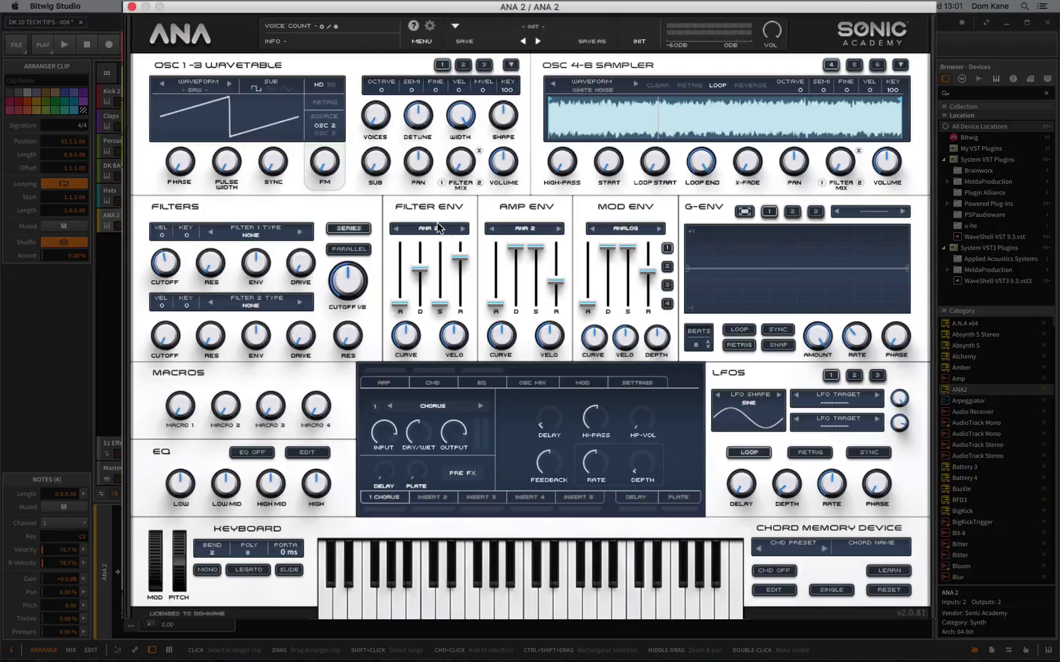
- Set Filter 1's type to the analog MOGY - HP and lower the combined Cutoff 1/2
left_click(270, 236)
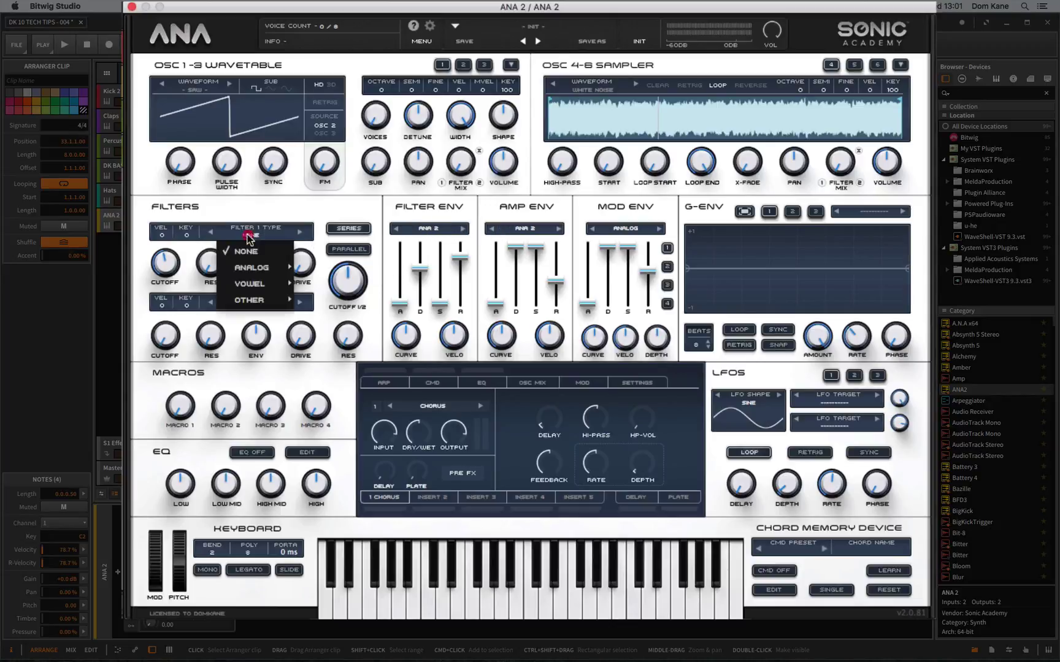
mouse_move(251, 273)
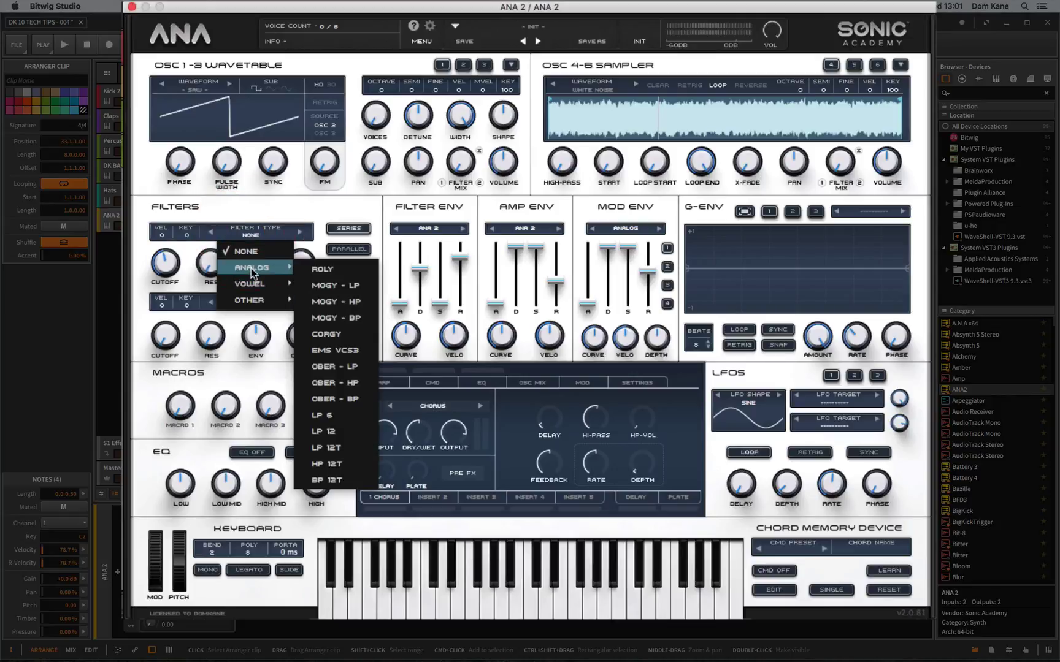
left_click(343, 301)
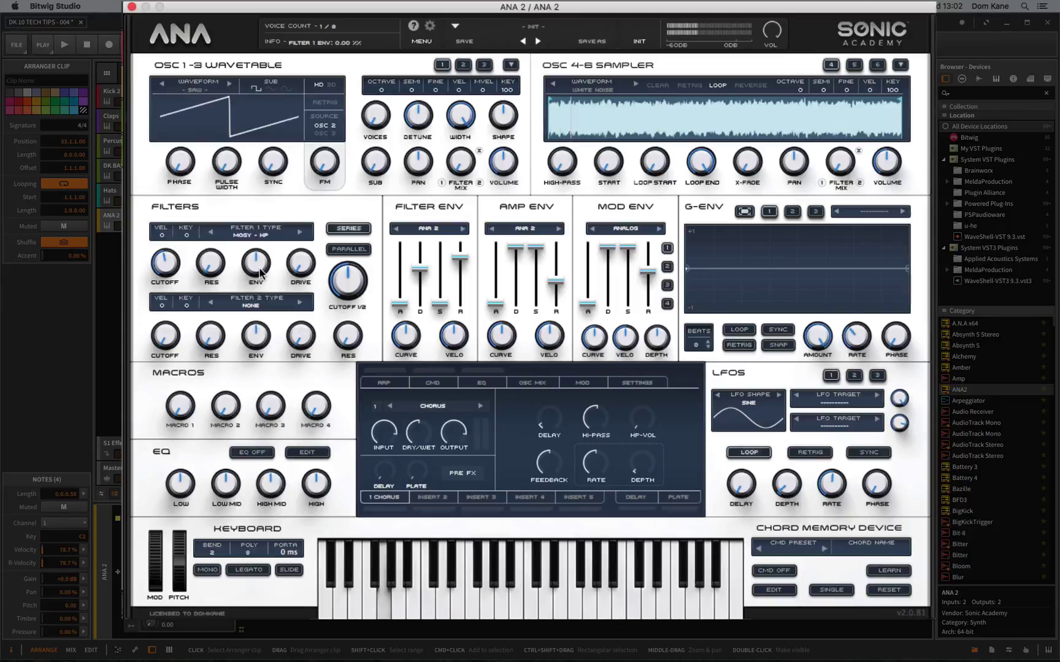
left_click_drag(345, 281, 338, 319)
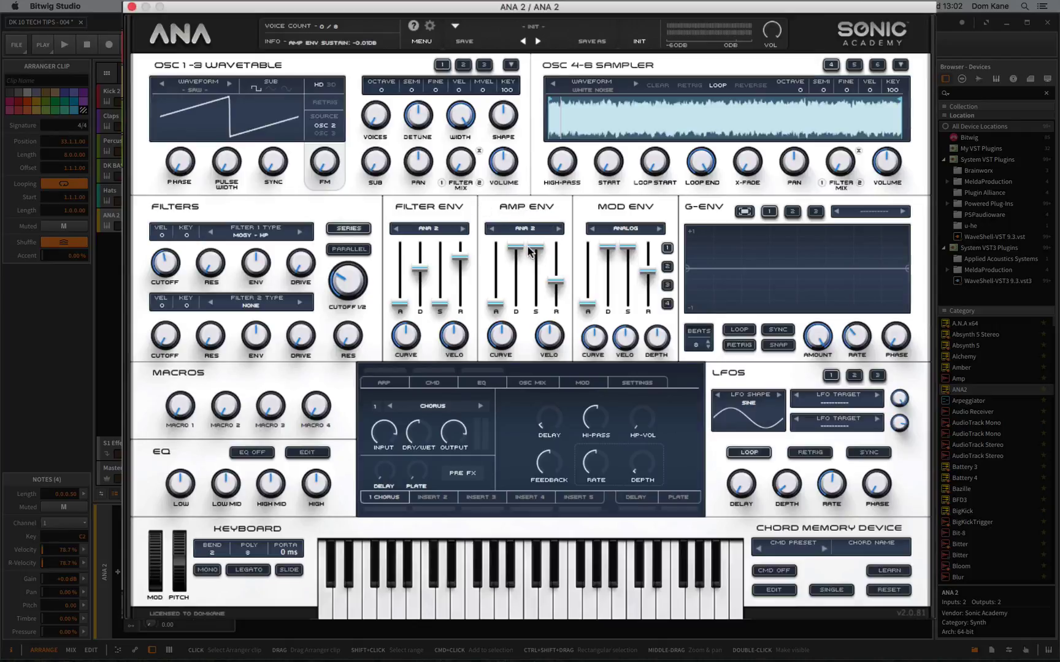
- Bring the amp envelope's sustain to minimum and its decay to about 0.53 sec, and close the synth window
left_click_drag(537, 251, 516, 403)
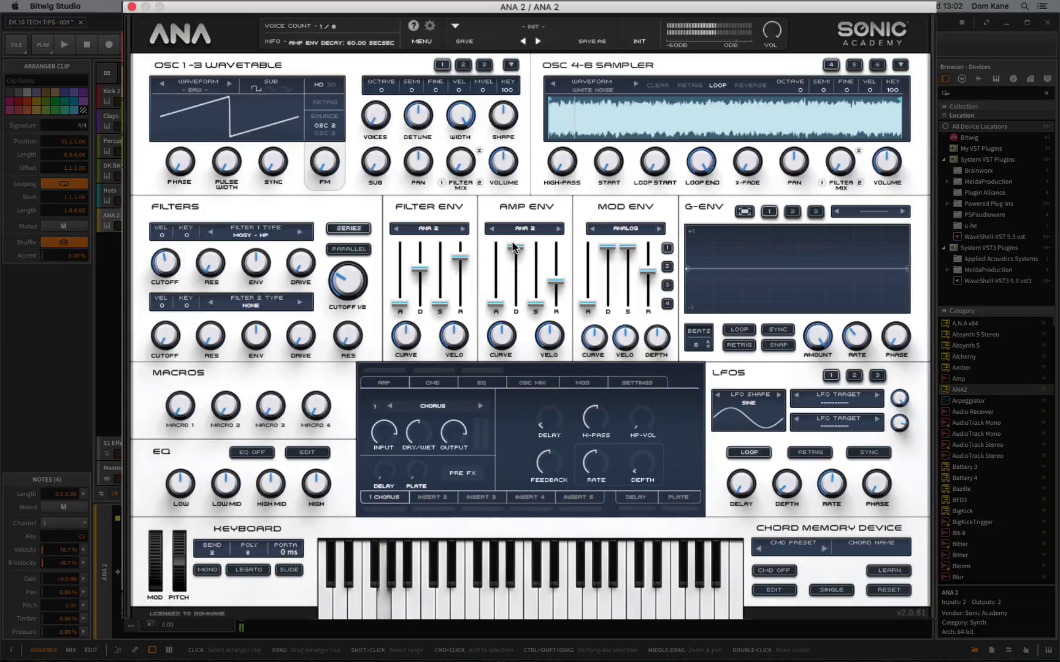
left_click_drag(515, 249, 516, 285)
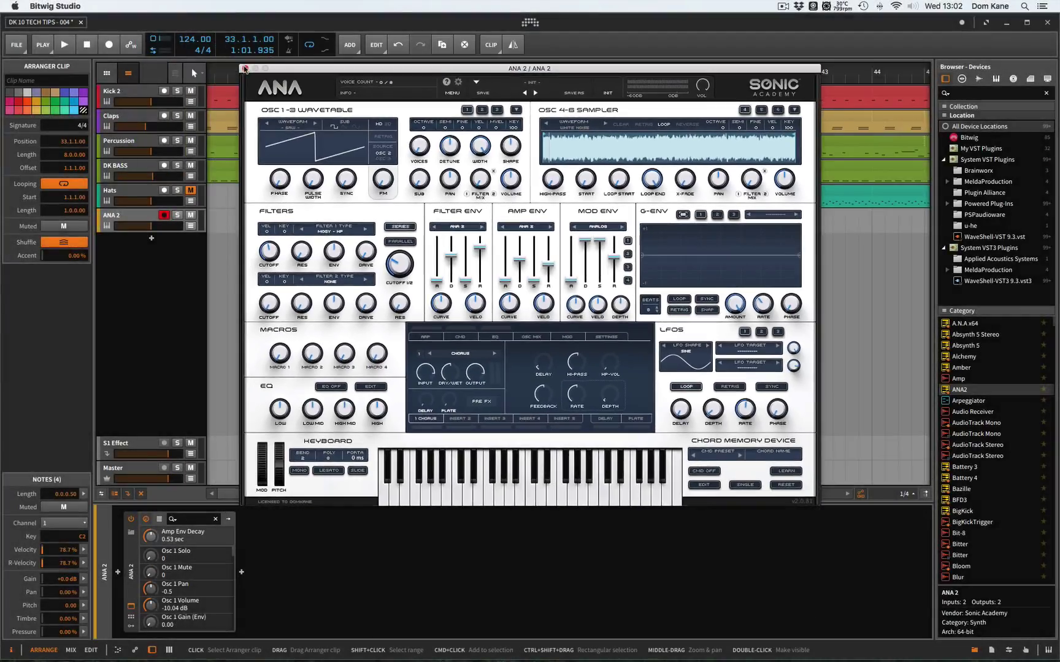
left_click(195, 30)
- Open the ANA 2 clip in the full note editor, fit its notes in view and play it
left_click(367, 219)
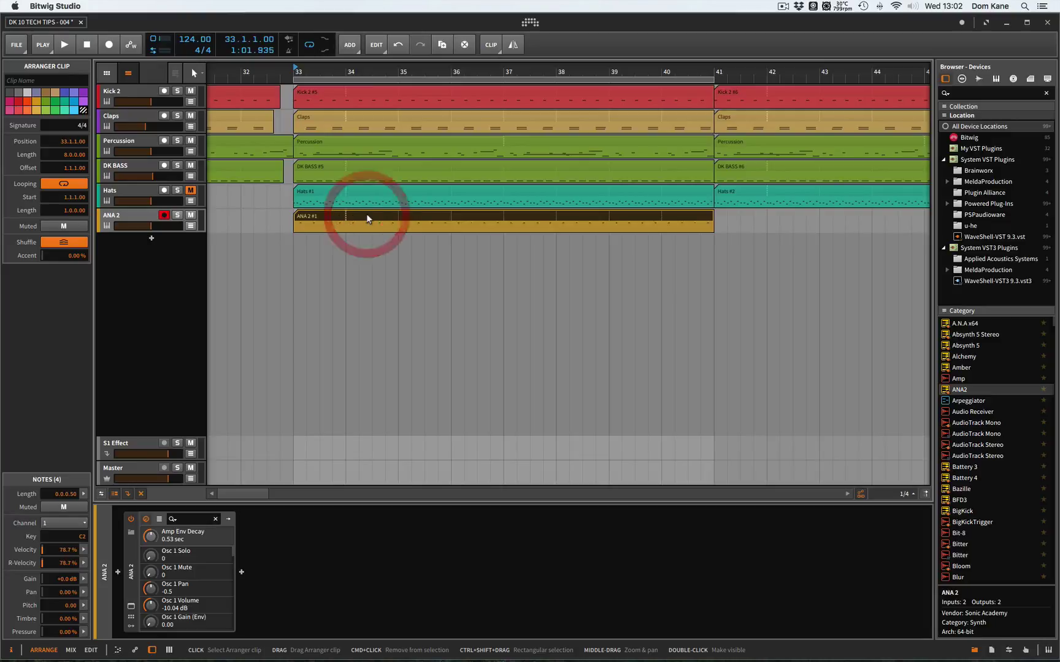
double_click(376, 218)
key("alt+3")
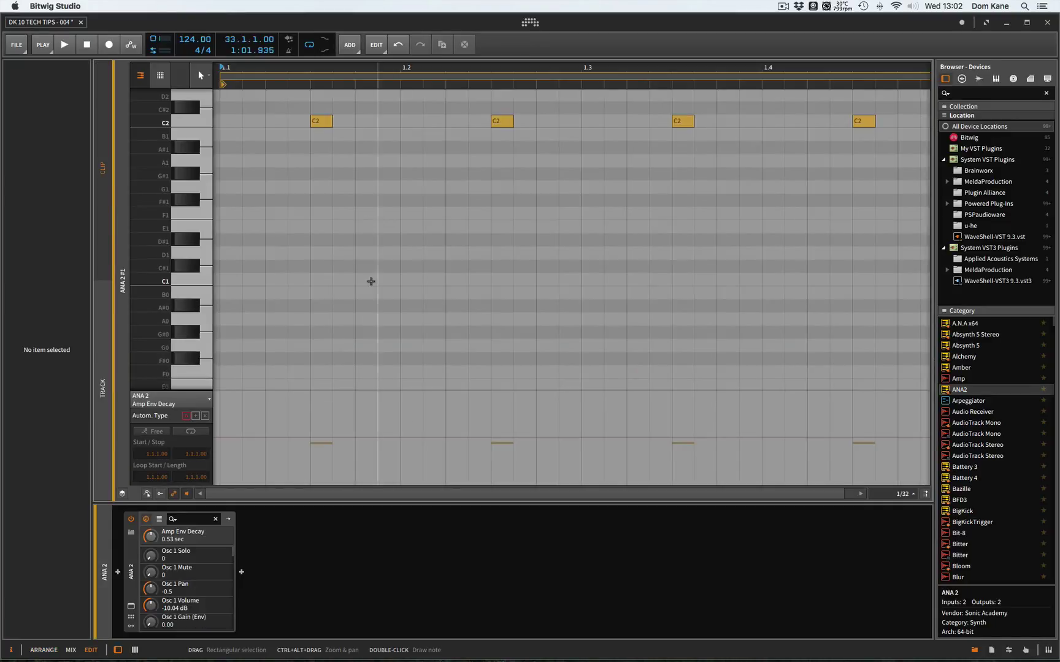
key("alt+1")
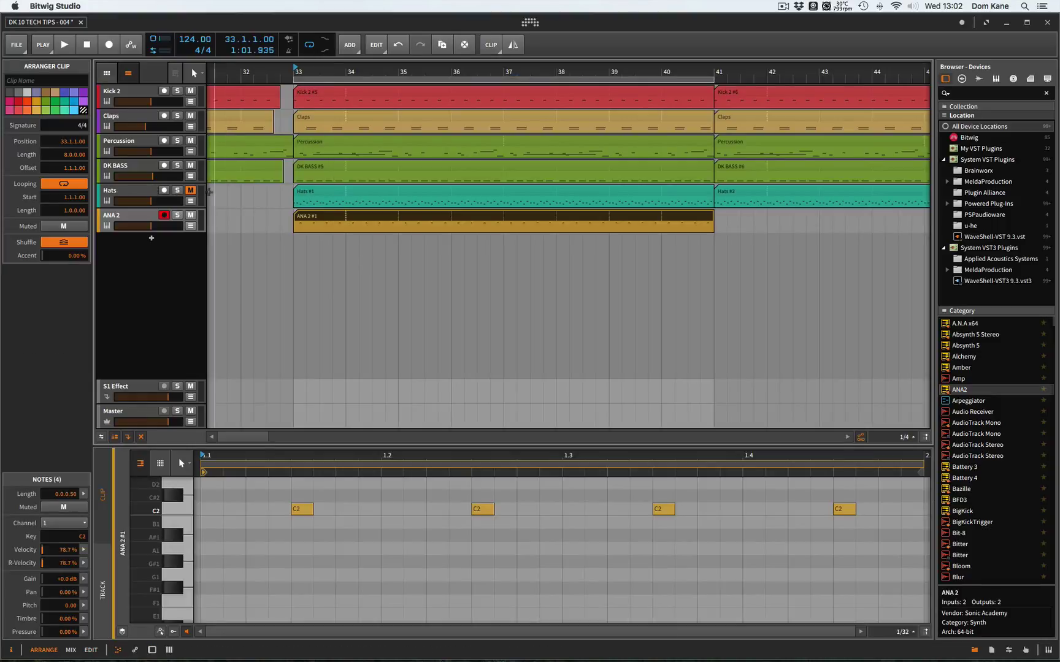
key("alt+3")
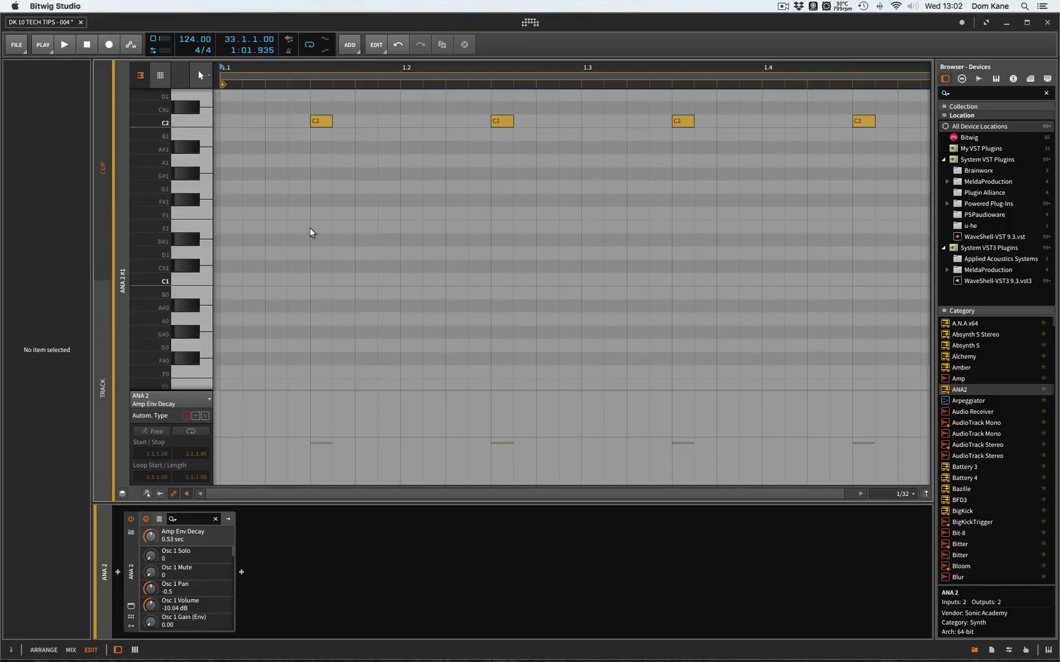
key("space")
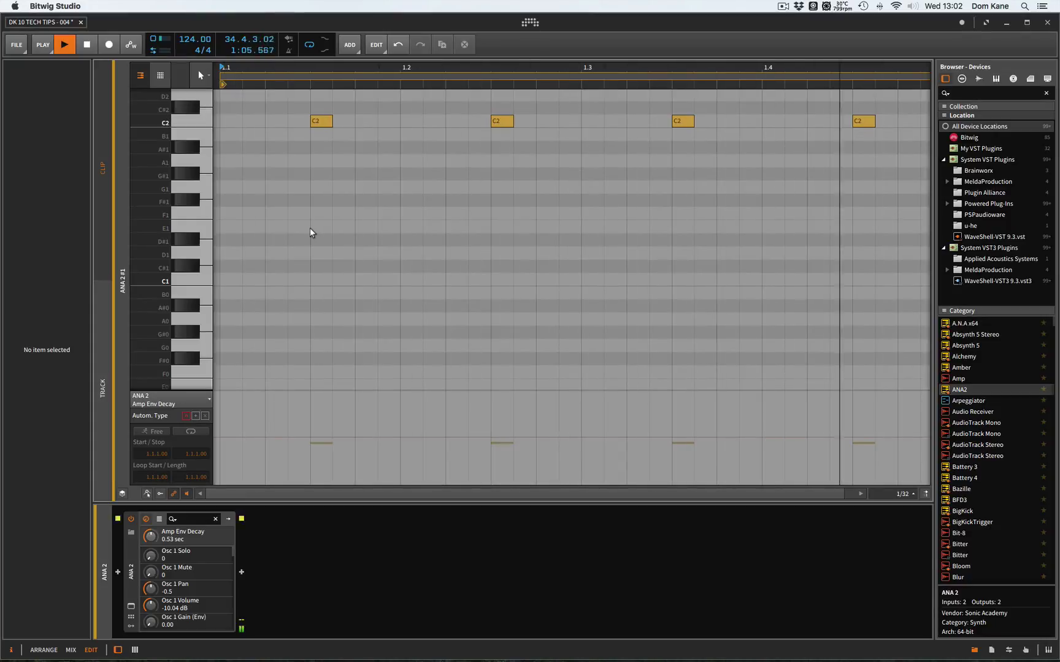
key("shift+z")
key("space")
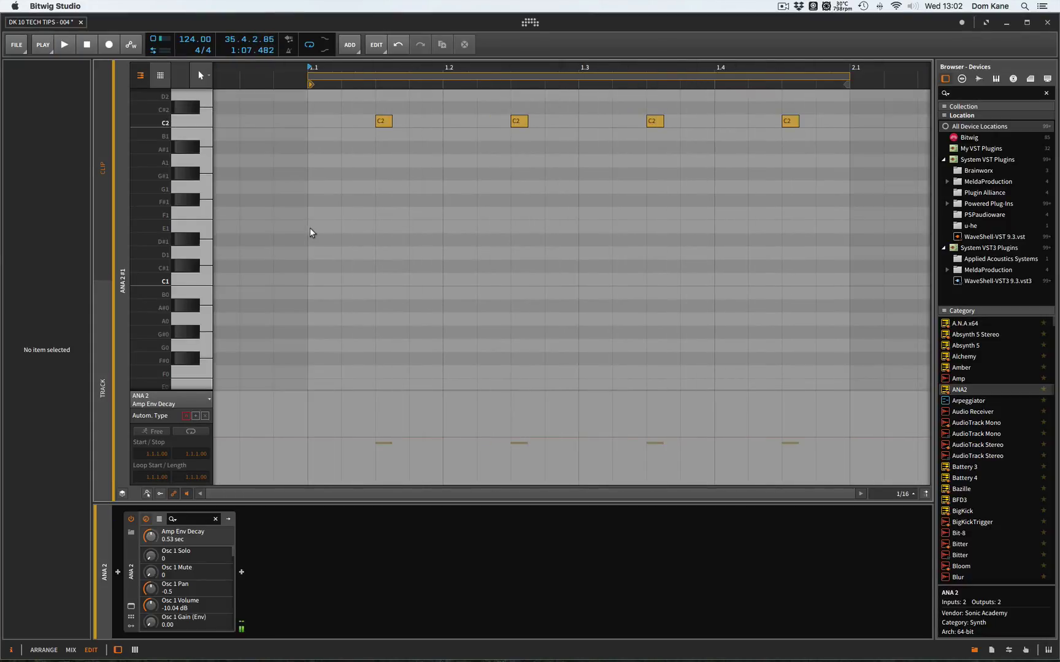
- Reopen the ANA 2 synth, audition the noise hat and set LFO 1's shape to Saw-Up
left_click(133, 608)
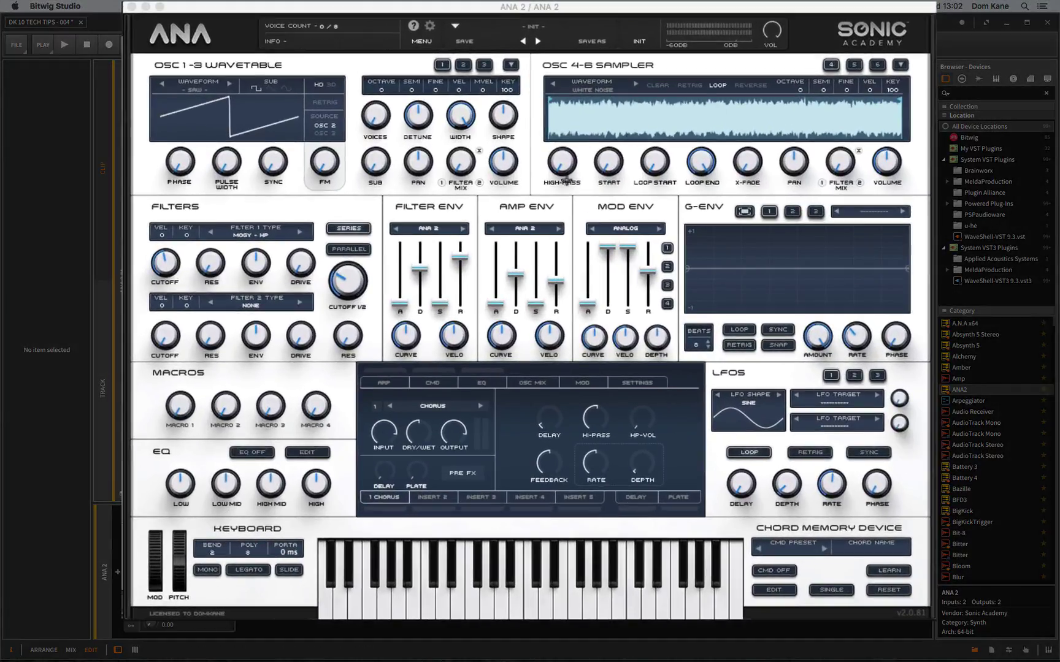
key("space")
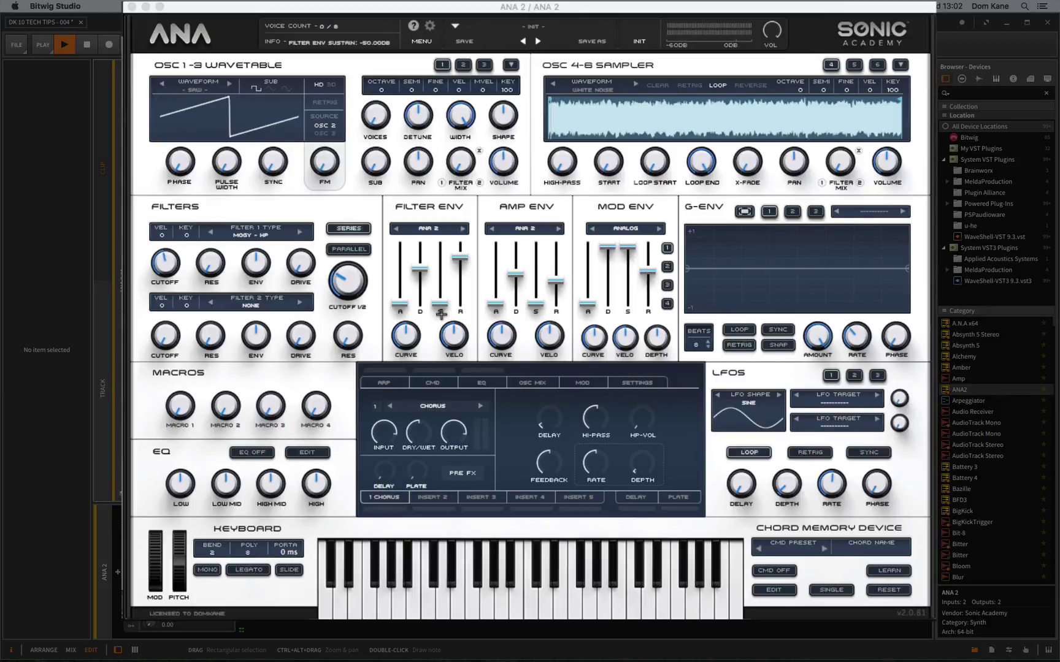
key("space")
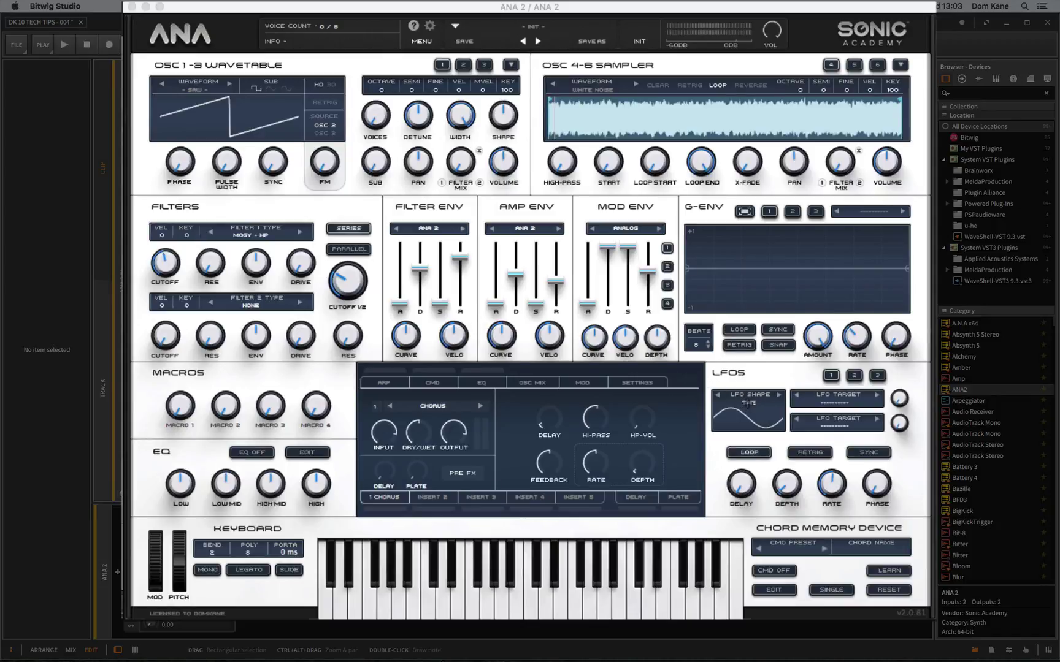
left_click(748, 404)
left_click(748, 404)
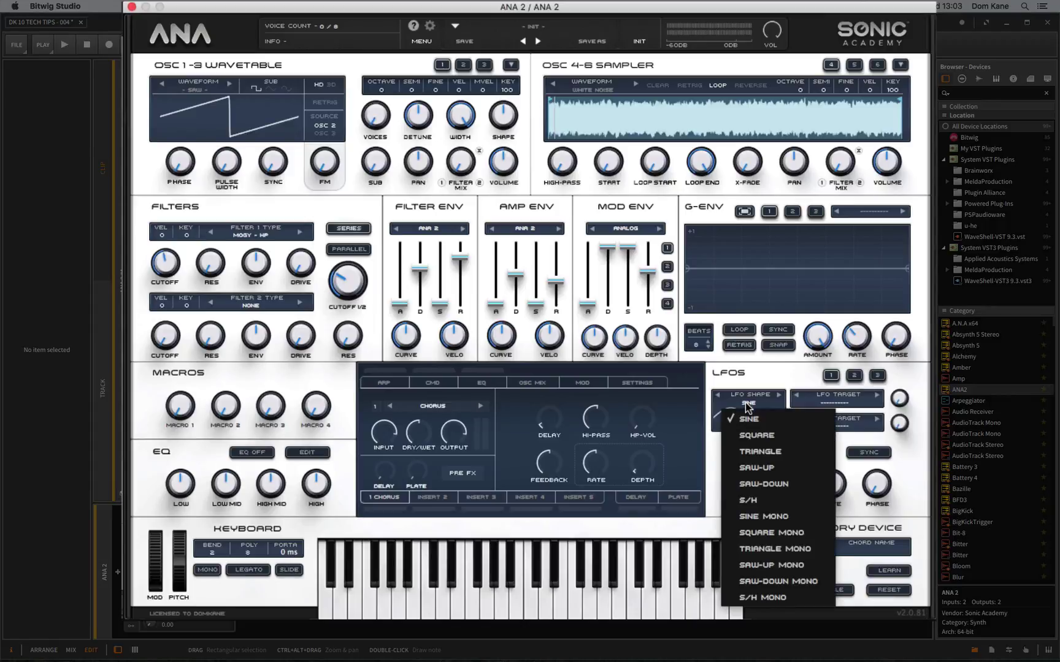
left_click(750, 470)
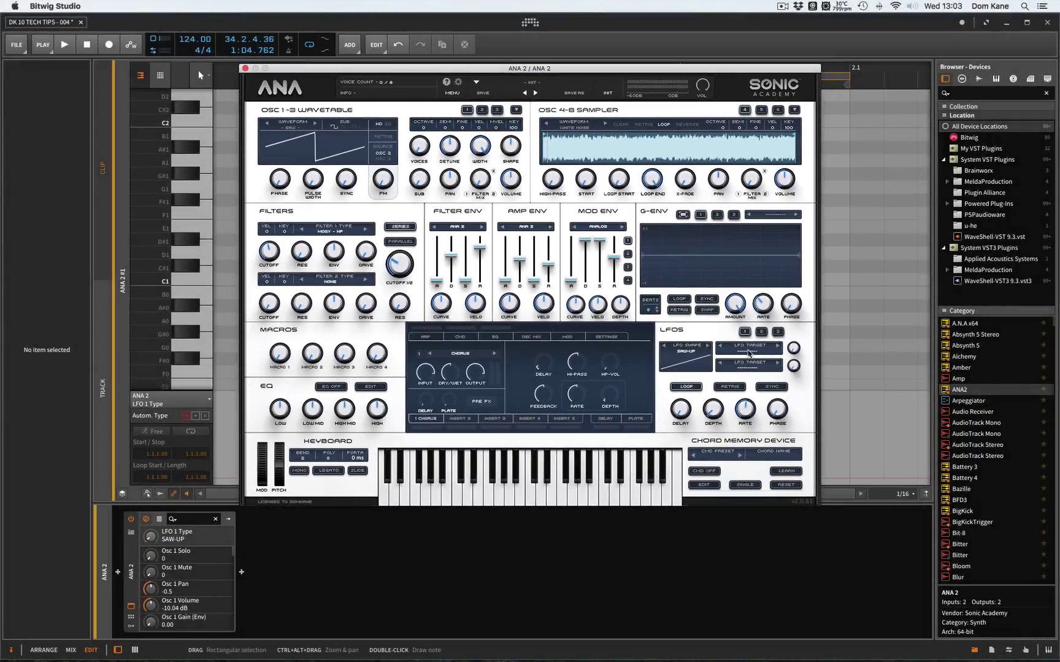
- Assign LFO 1's first target to Amp Env Sustain and its second target to Amp Env Release
left_click(838, 398)
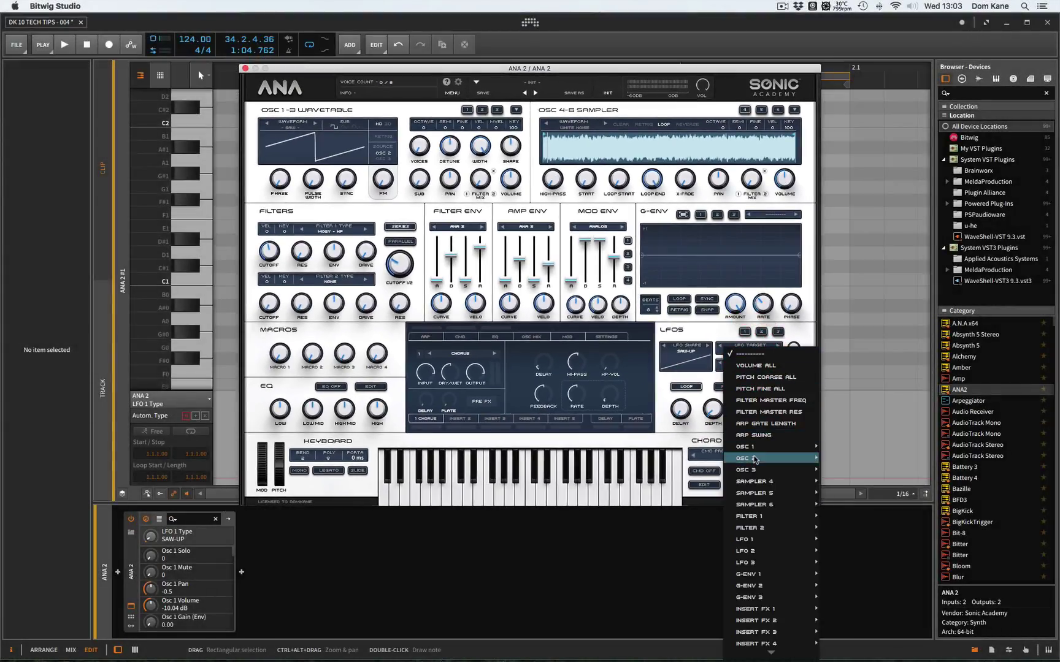
mouse_move(772, 654)
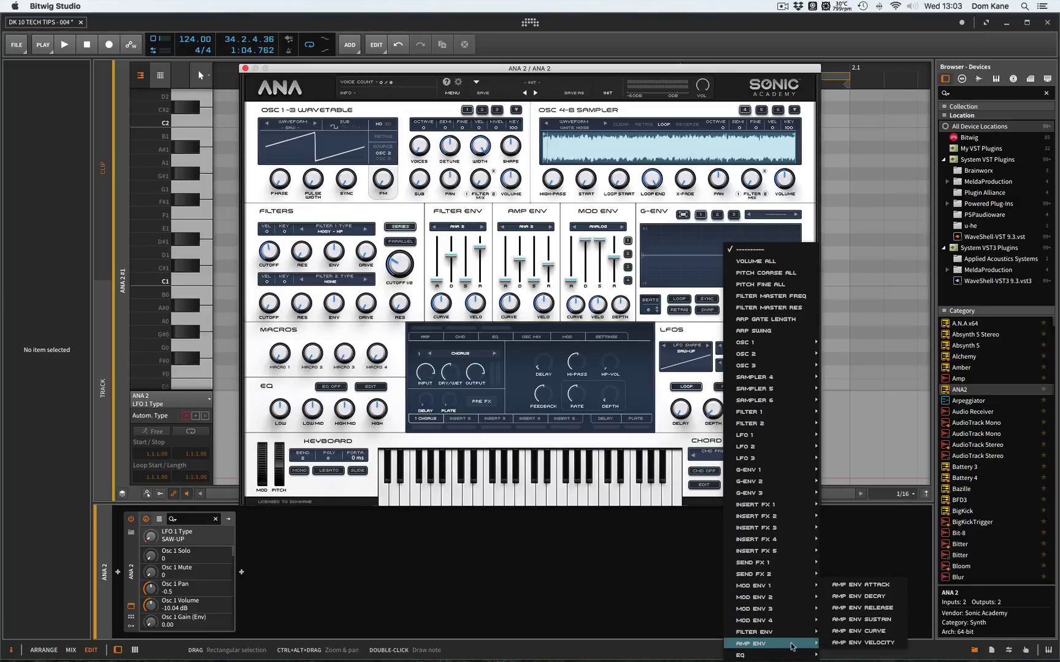
left_click(844, 621)
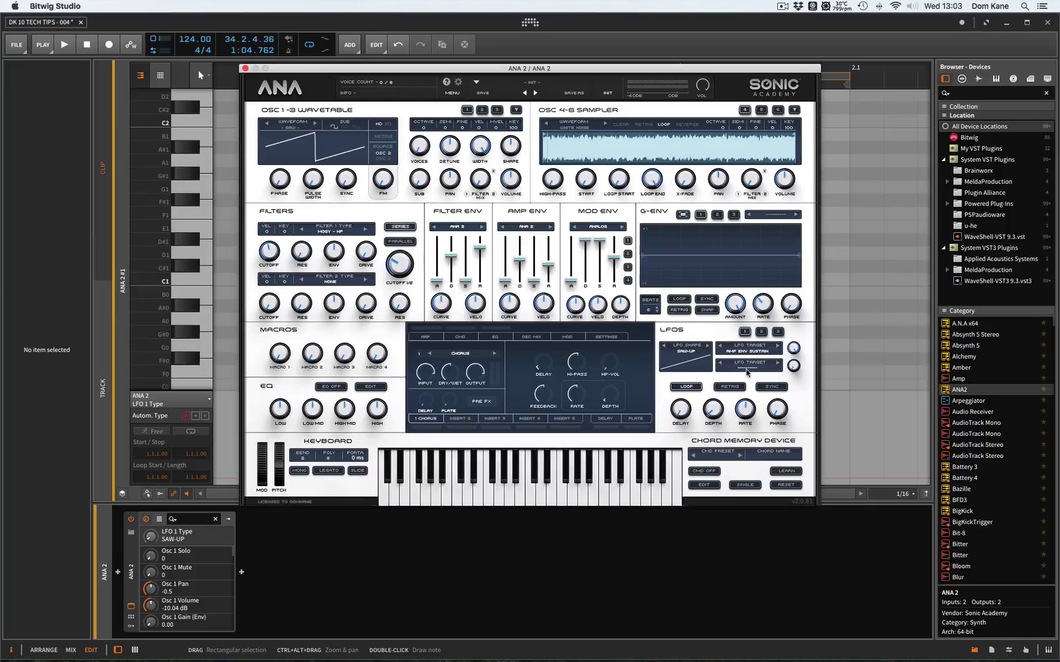
left_click(745, 370)
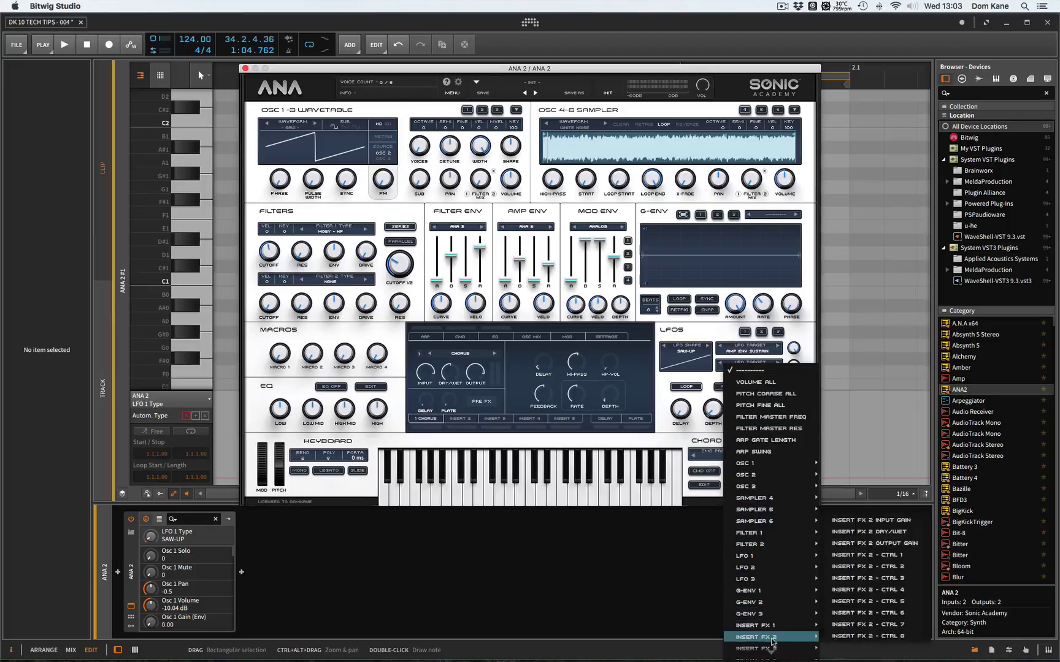
scroll(771, 653, "down", 3)
mouse_move(773, 648)
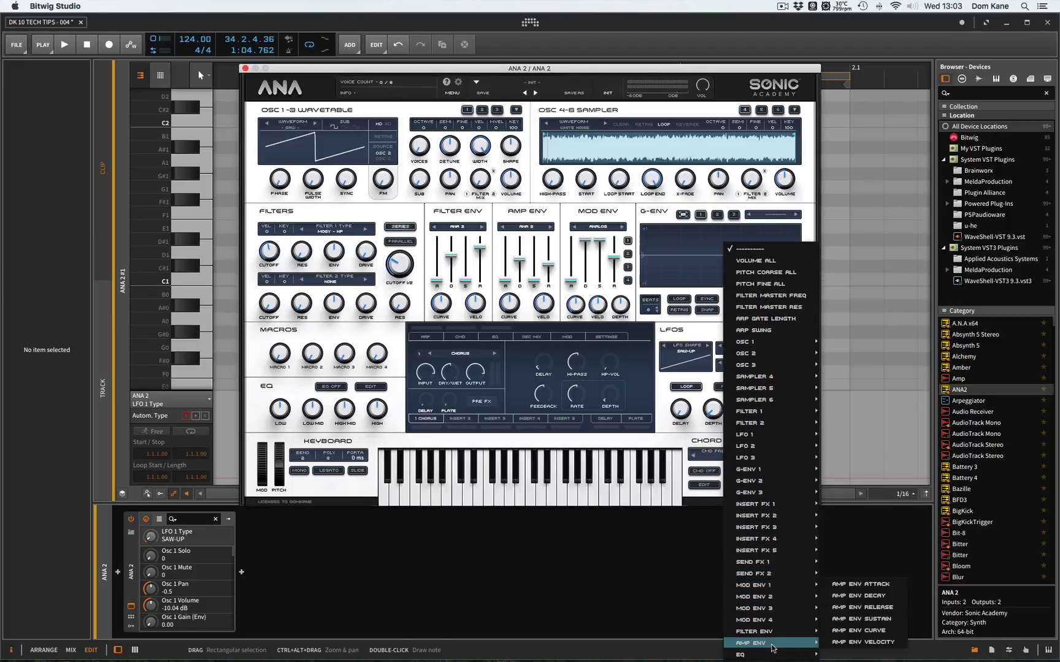
left_click(853, 609)
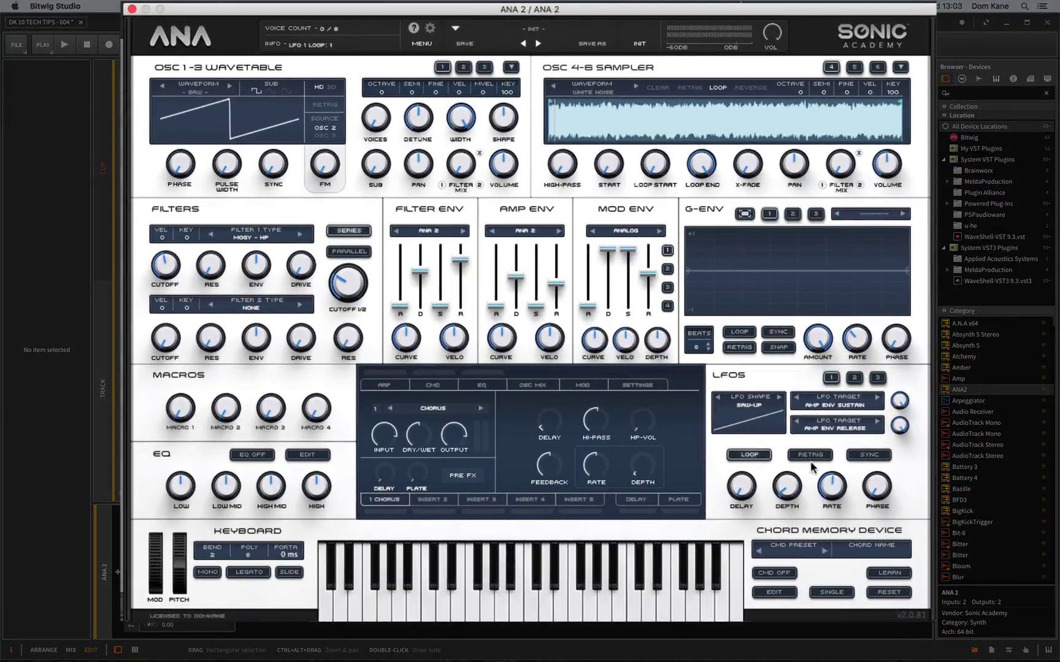
- Sync LFO 1 to tempo, lower its rate and set its depth to 33.38 % during playback
left_click(871, 455)
left_click_drag(832, 488, 829, 454)
key("space")
left_click_drag(787, 488, 785, 412)
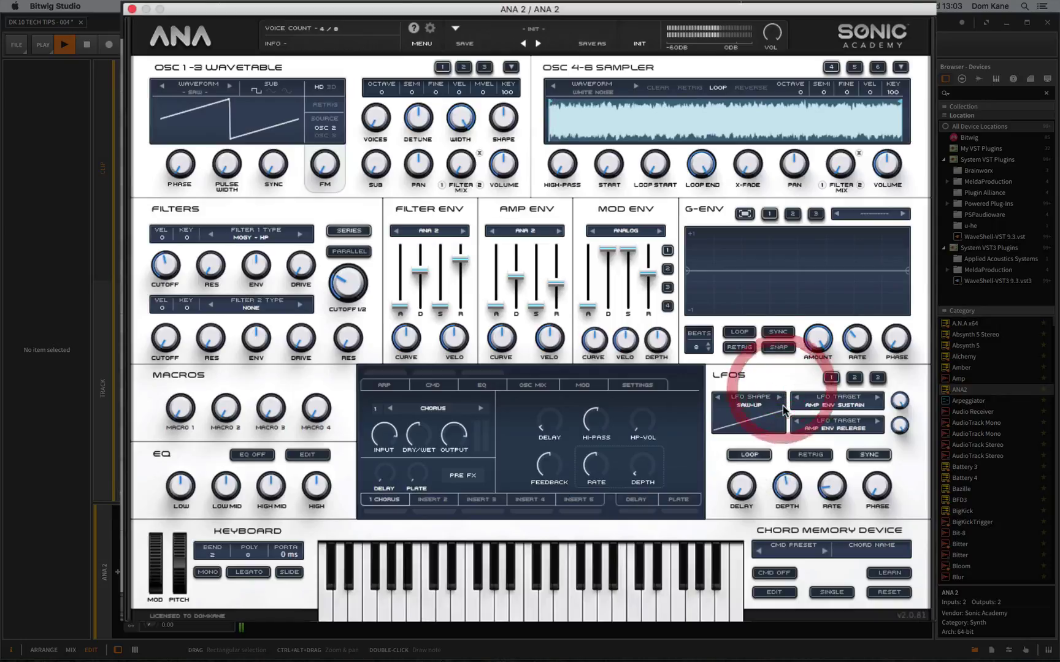
left_click_drag(787, 481, 789, 510)
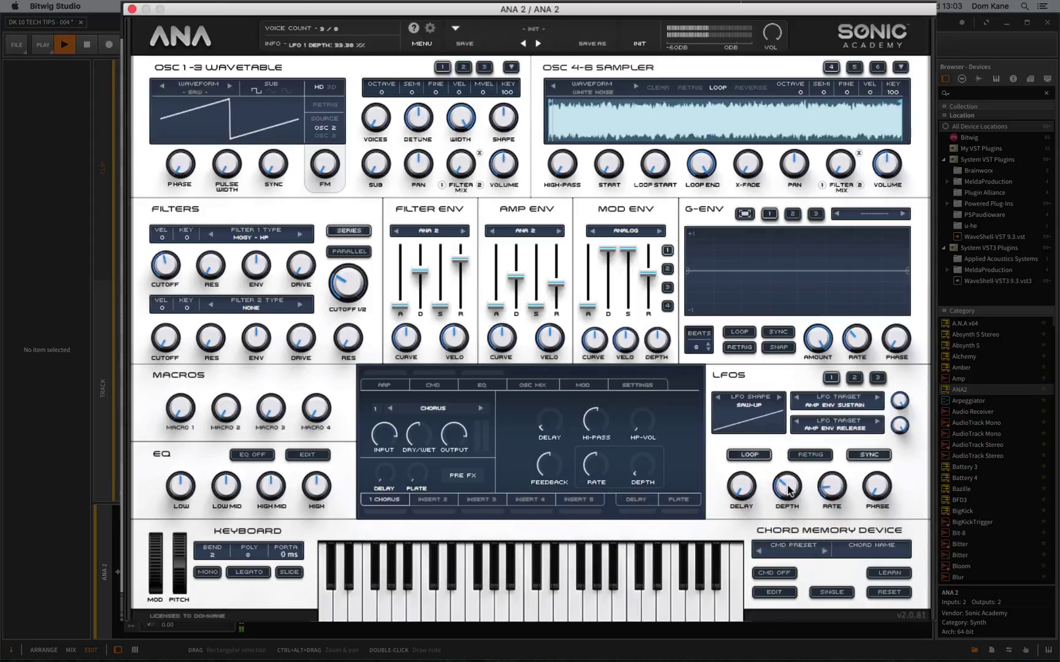
- Set LFO 1's depth to 30.19 %, play back the modulated noise hat and close the synth window
left_click_drag(894, 428, 899, 491)
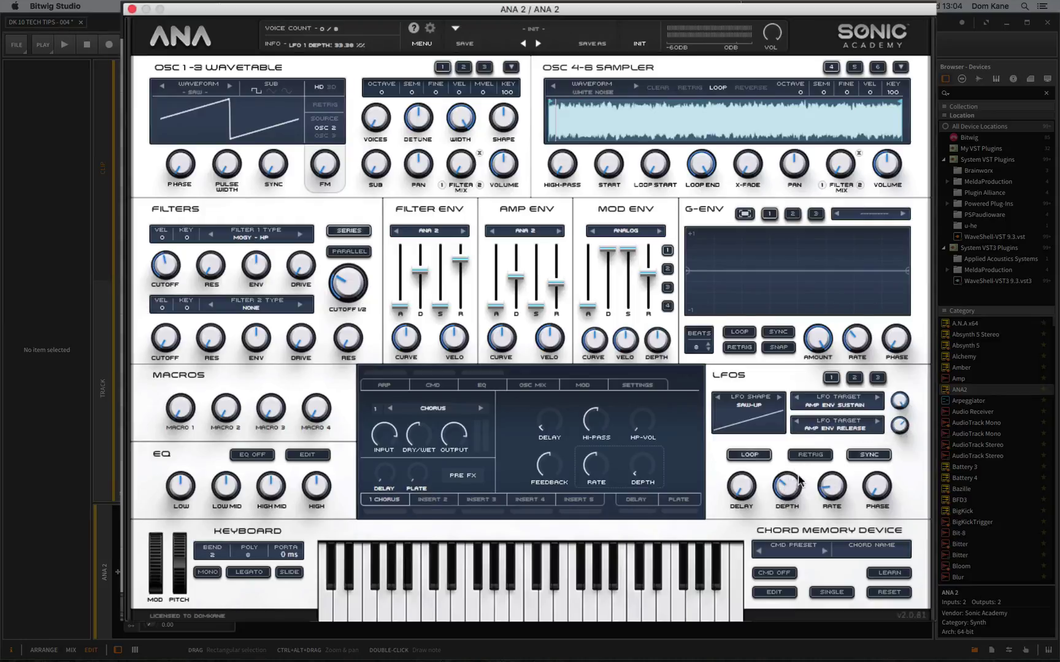
left_click_drag(786, 485, 786, 492)
key("space")
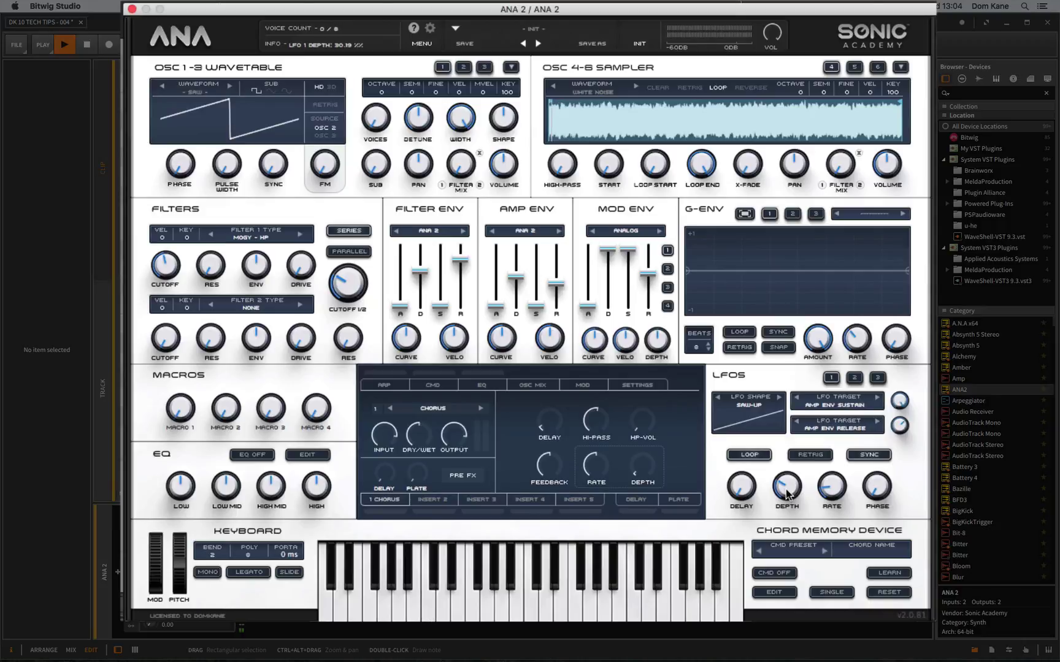
key("space")
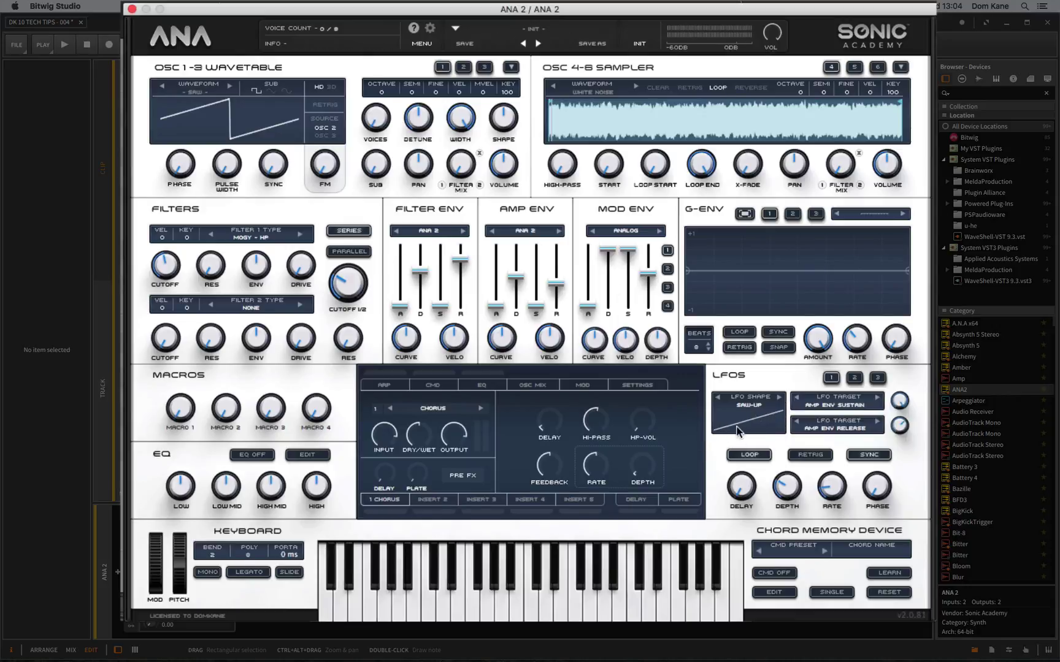
left_click(160, 8)
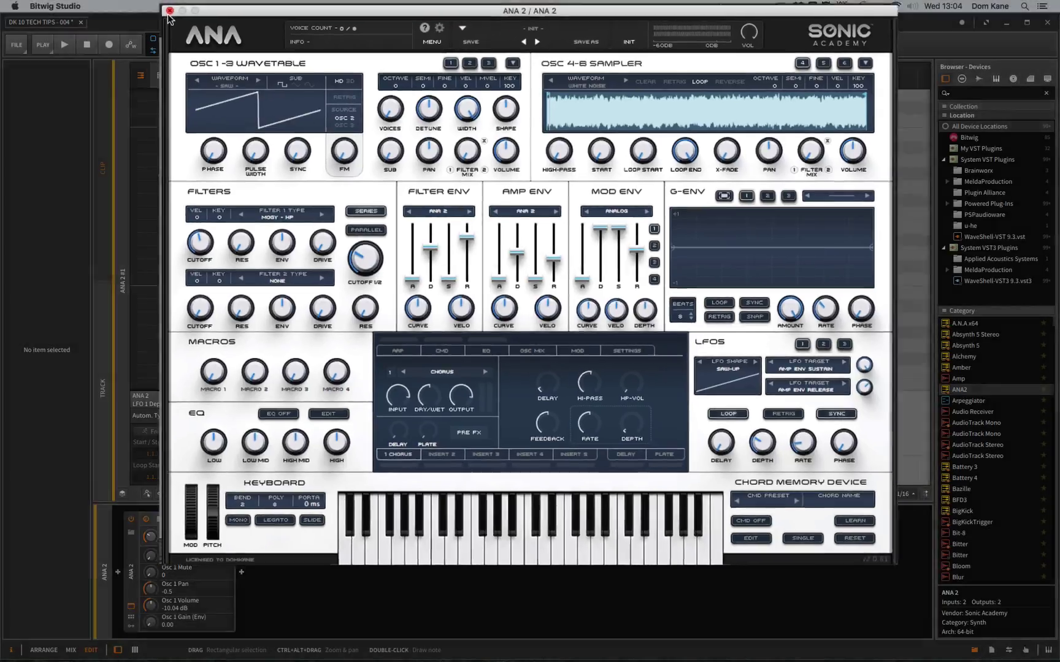
left_click(245, 69)
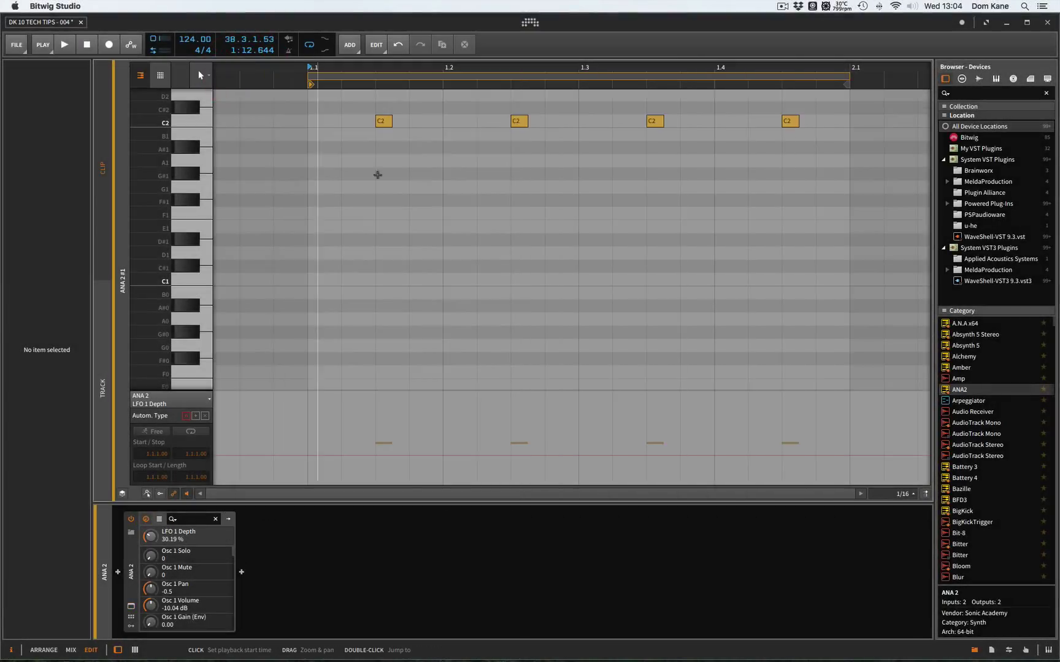